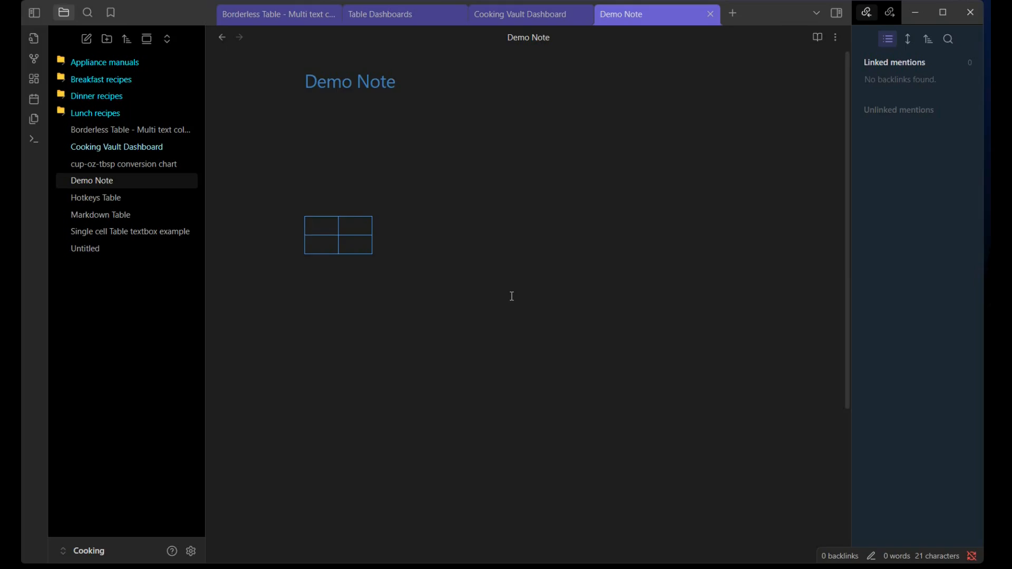
# Step: Add two rows below and two columns after the empty table in Demo Note, making it 4 by 4
pyautogui.click(316, 228)
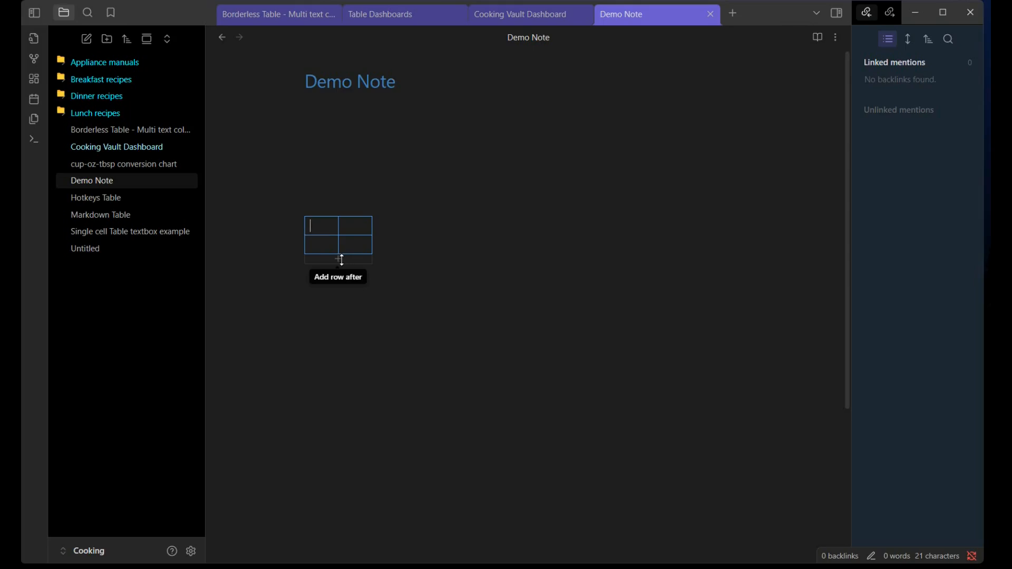
pyautogui.click(340, 259)
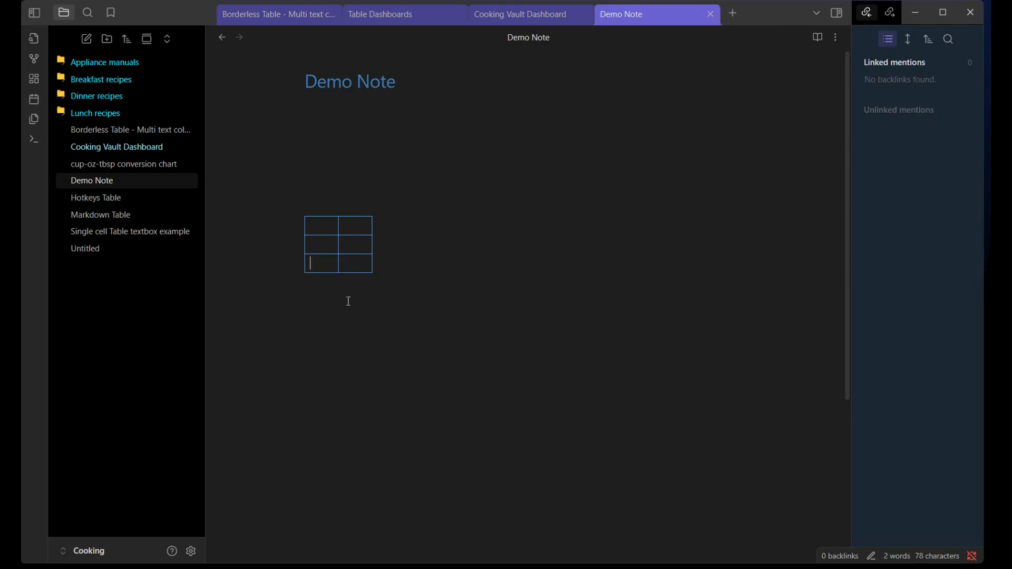
pyautogui.click(341, 274)
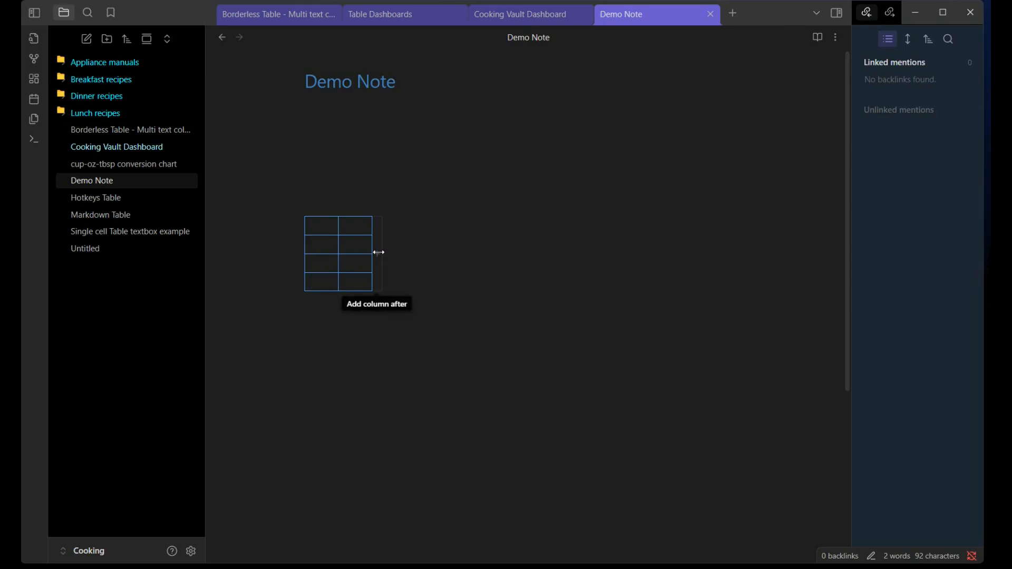
pyautogui.click(376, 254)
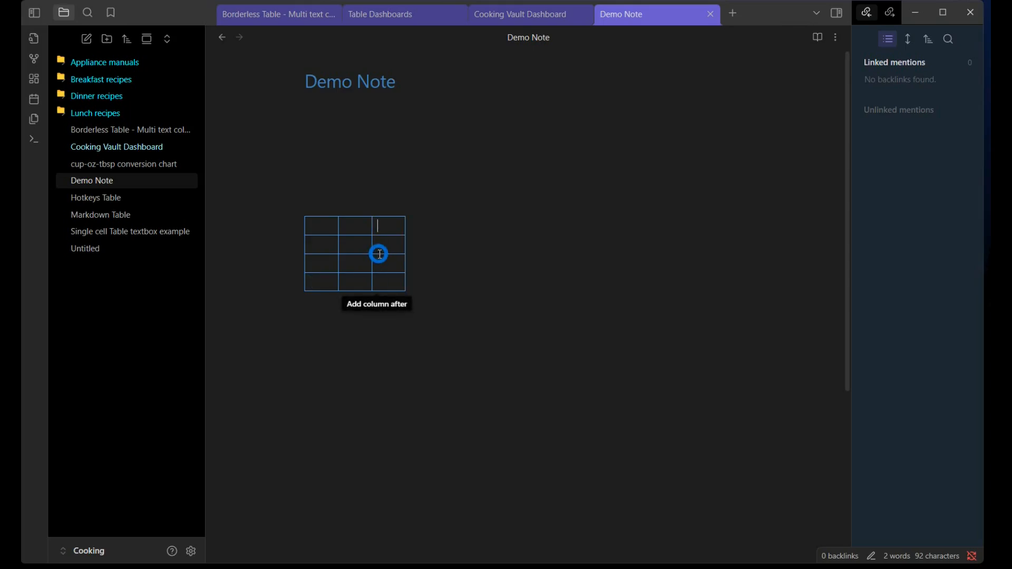
pyautogui.click(407, 251)
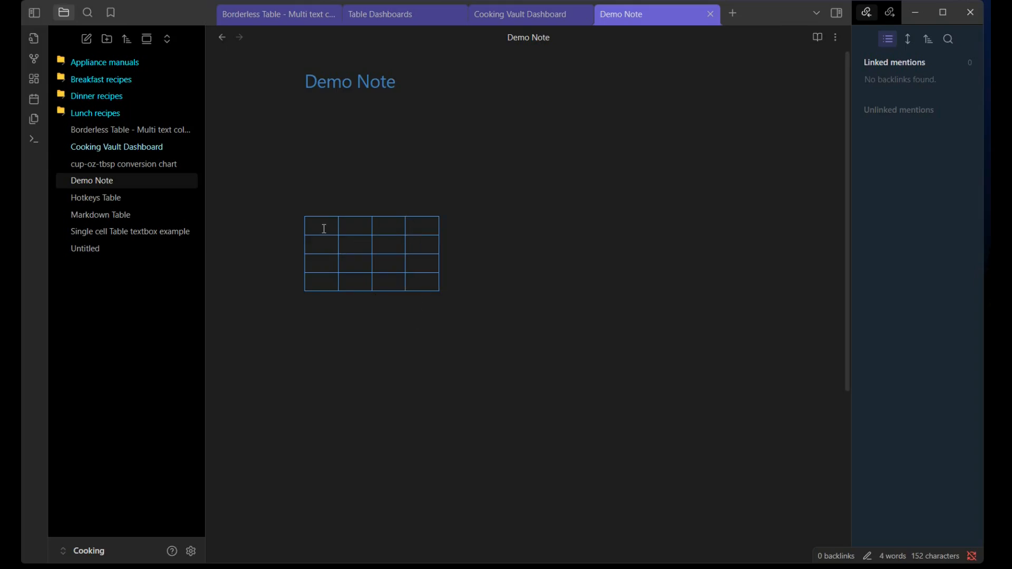
# Step: Delete the top row of the Demo Note table twice, leaving two rows
pyautogui.moveTo(316, 223); pyautogui.dragTo(444, 227)
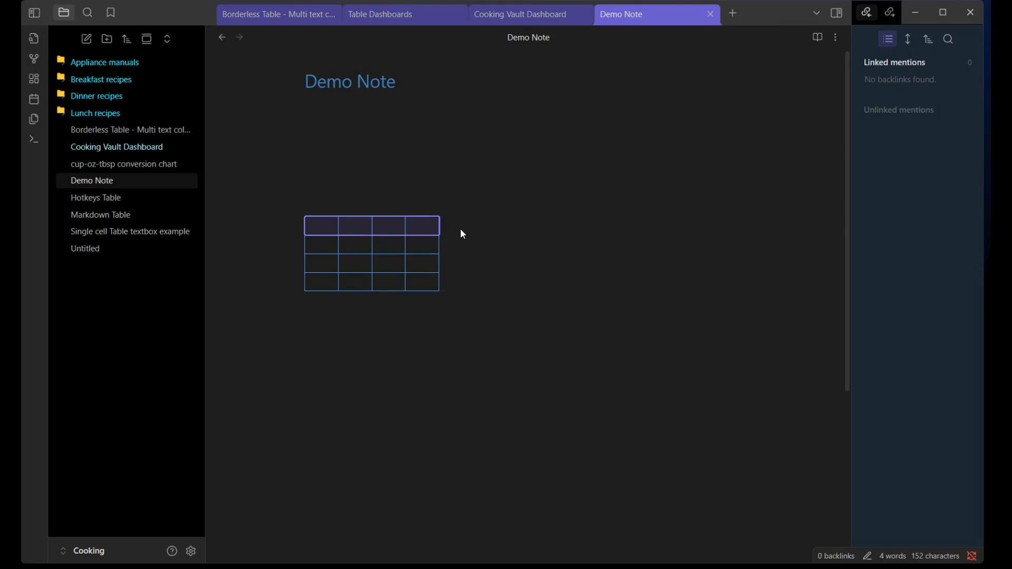
pyautogui.press('Delete')
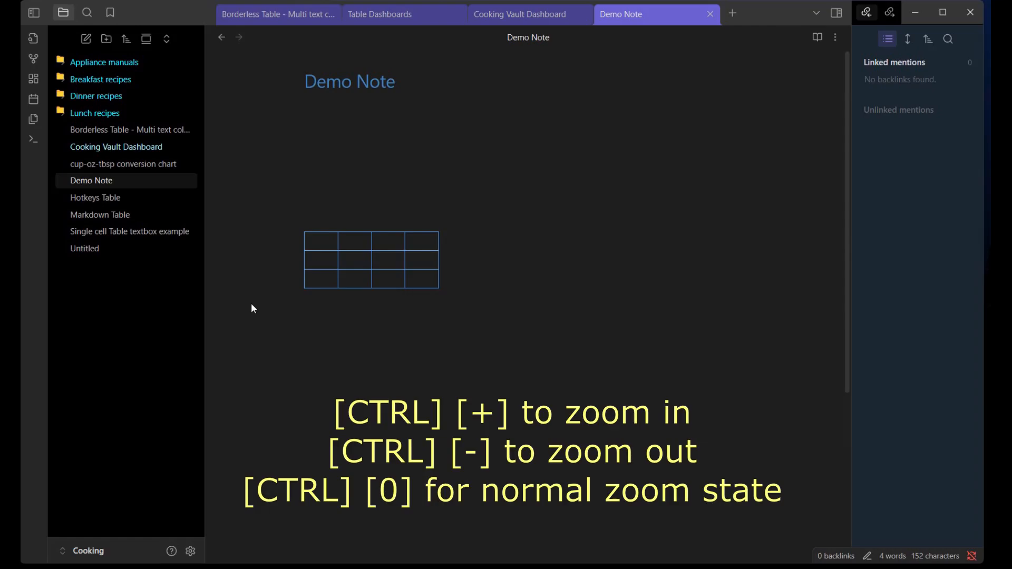
pyautogui.hotkey('ctrl', '+')
pyautogui.hotkey('ctrl', '+')
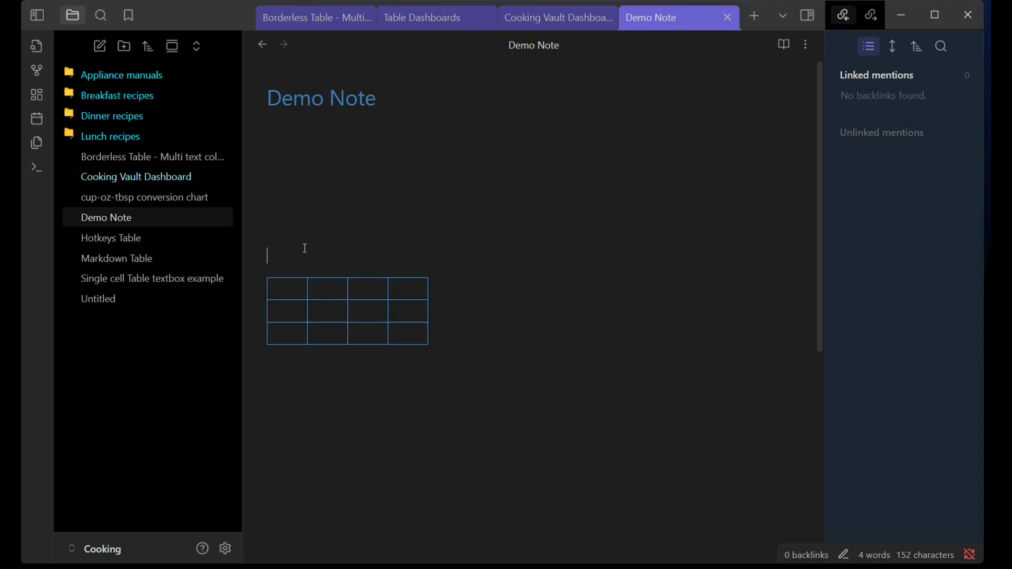
pyautogui.moveTo(262, 301)
pyautogui.click(260, 290)
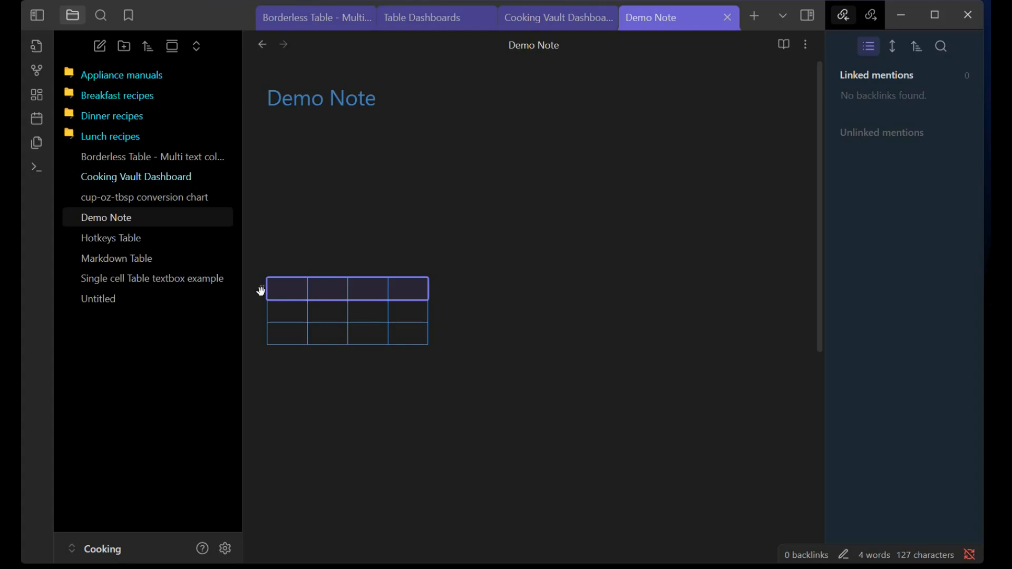
pyautogui.press('Delete')
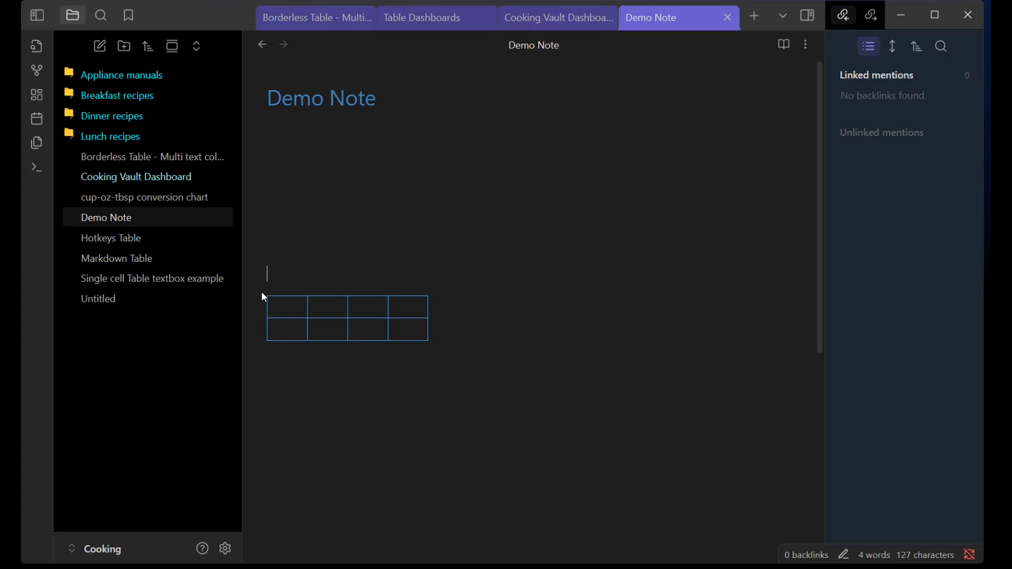
# Step: Delete the last column of the Demo Note table and add a row at the bottom
pyautogui.click(408, 290)
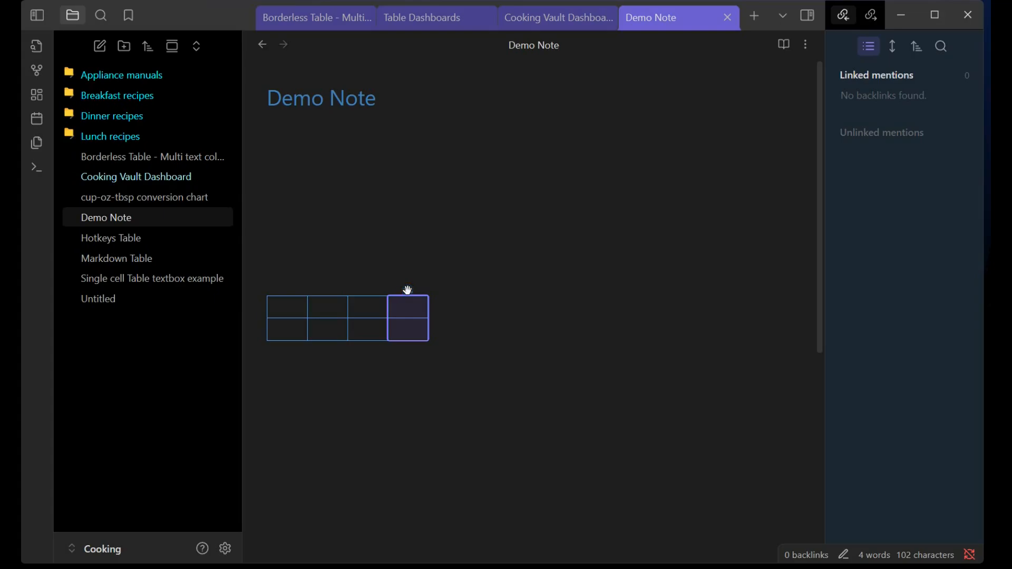
pyautogui.press('Delete')
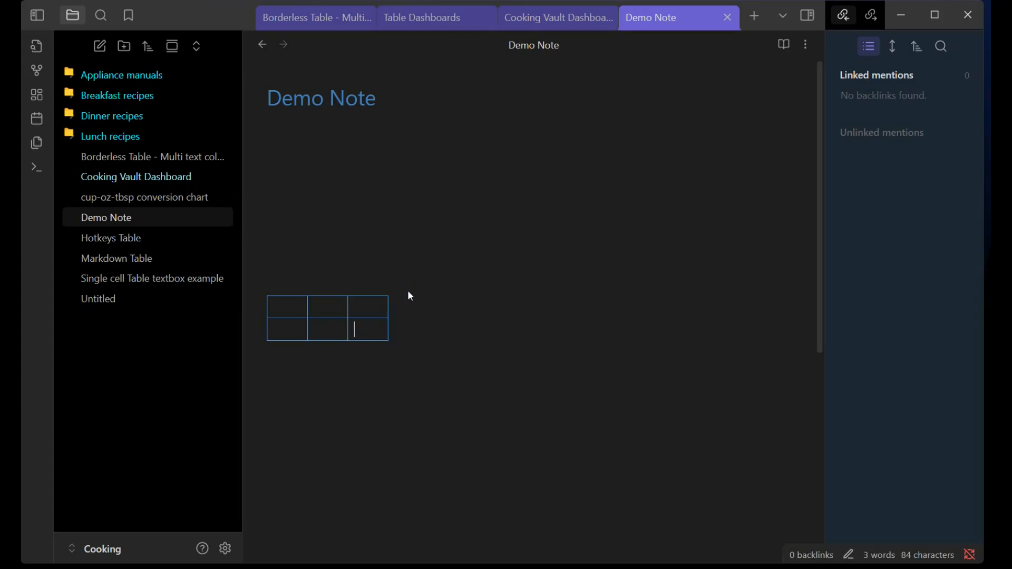
pyautogui.click(330, 346)
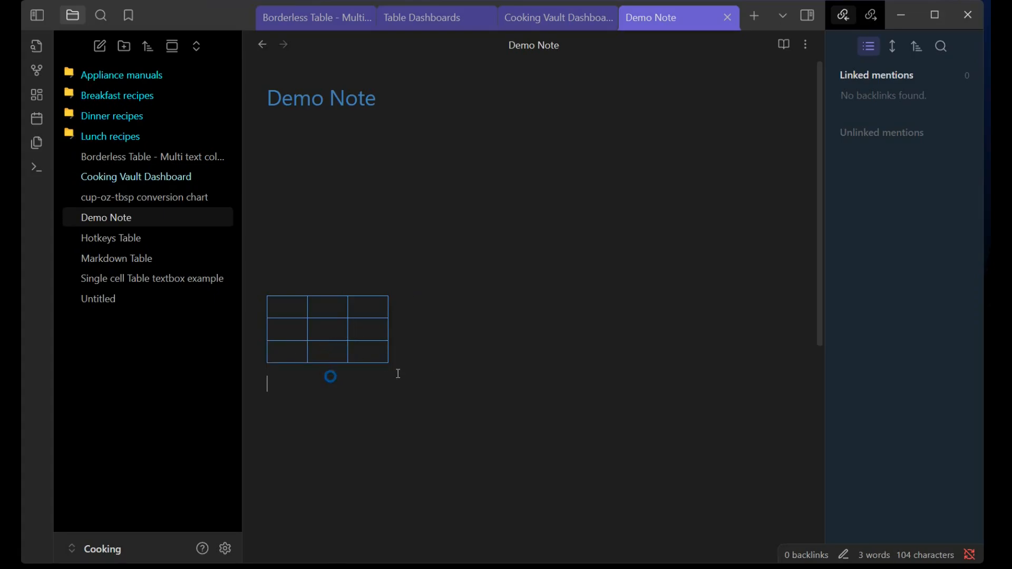
pyautogui.click(328, 369)
pyautogui.click(402, 410)
pyautogui.moveTo(279, 310); pyautogui.dragTo(368, 310)
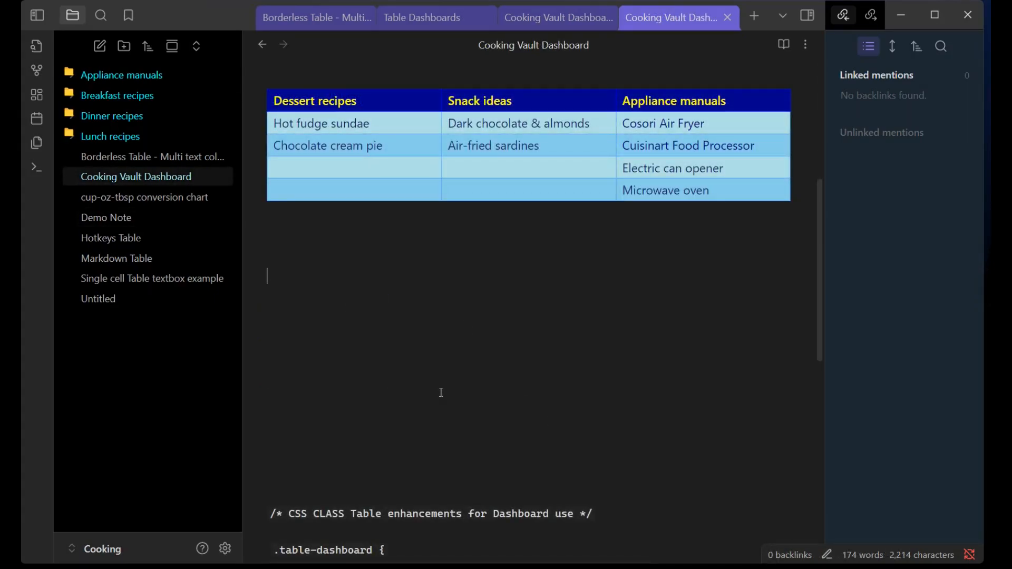
# Step: Insert a table below the Dessert recipes table in the Cooking Vault Dashboard and delete its second column
pyautogui.rightClick(299, 282)
pyautogui.moveTo(351, 383)
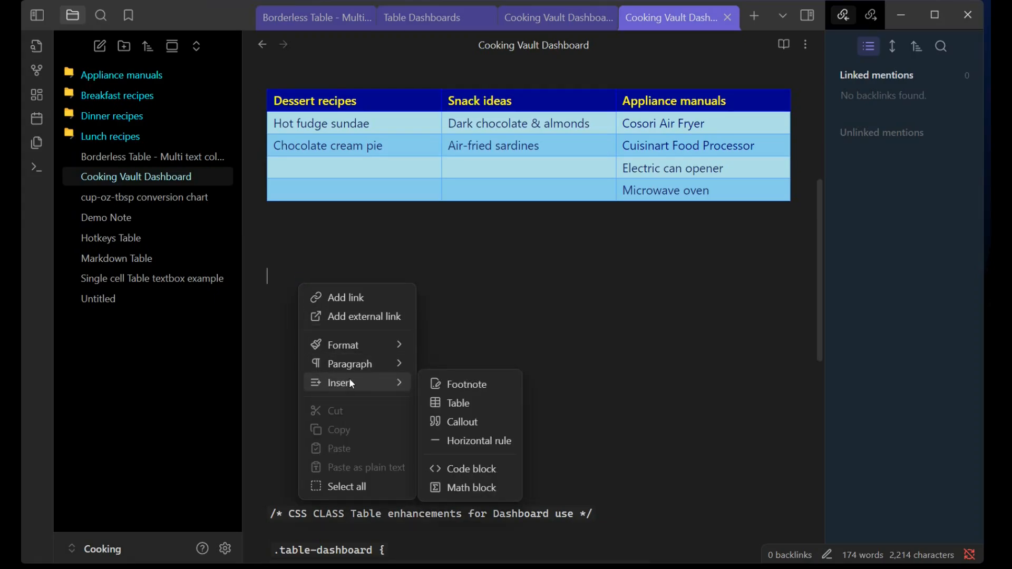
pyautogui.click(456, 405)
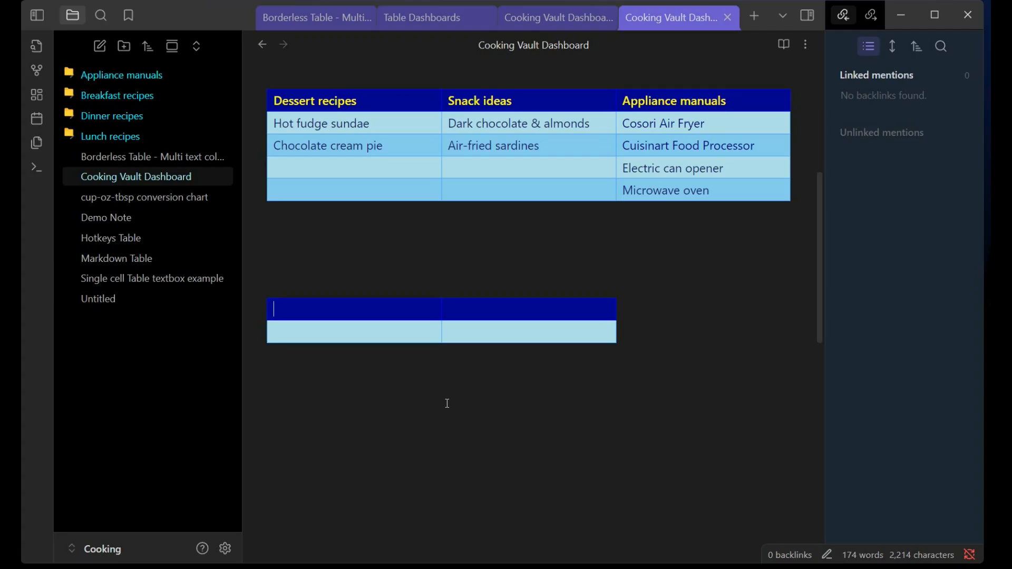
pyautogui.click(451, 310)
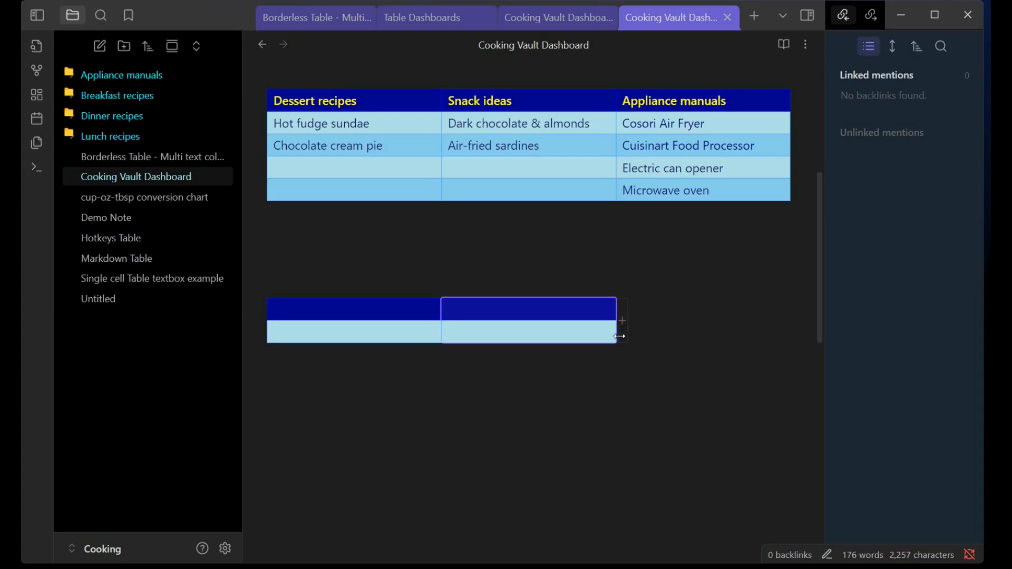
pyautogui.press('Delete')
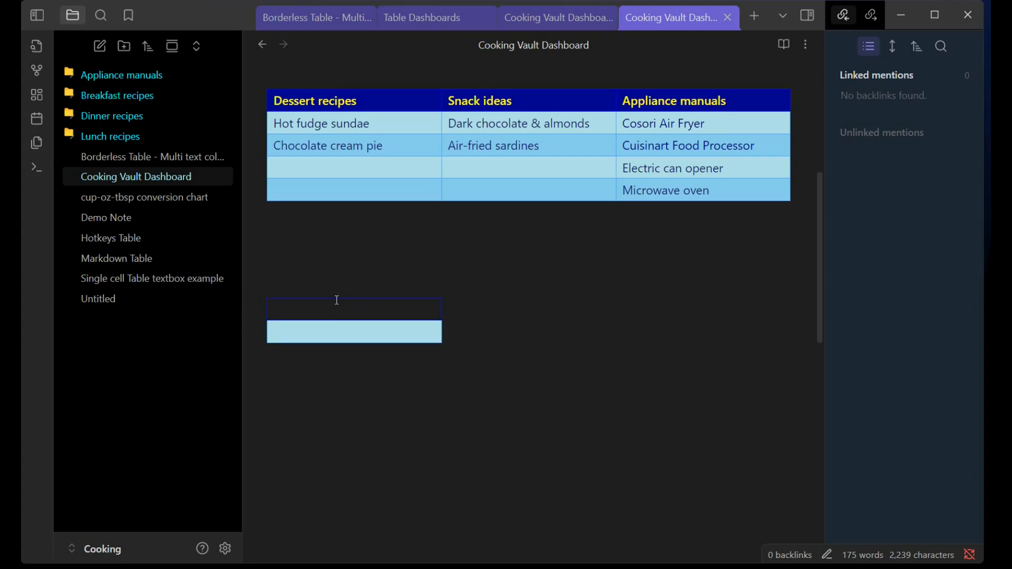
# Step: Enter "Conversion charts" as the header of the new one-column table
pyautogui.click(320, 313)
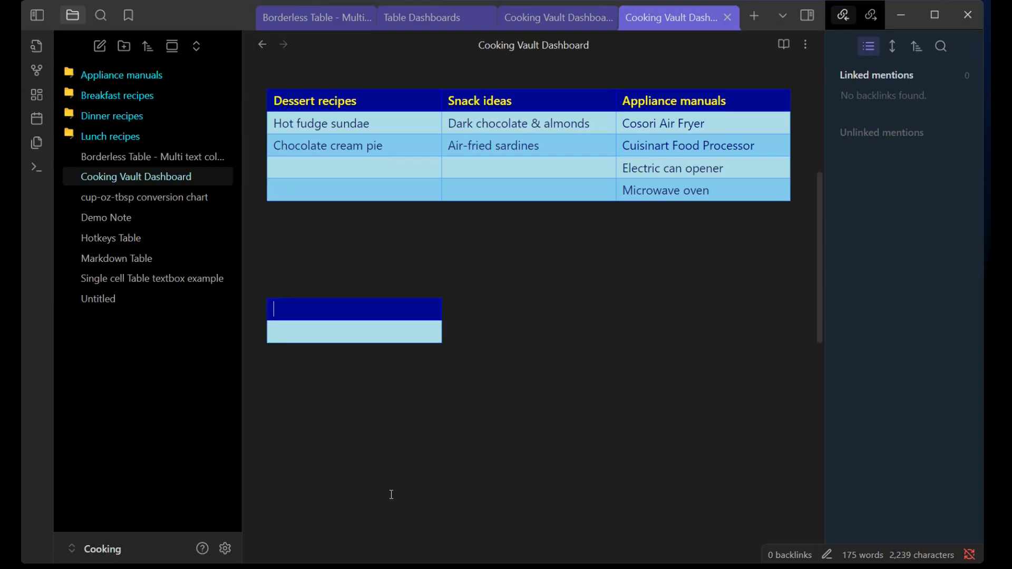
pyautogui.write('Conversion chasr')
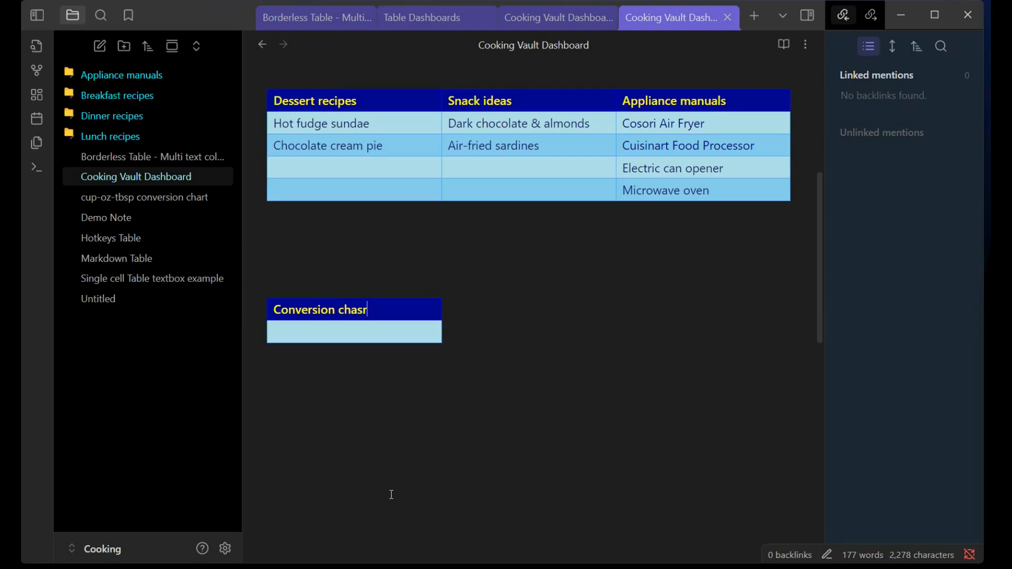
pyautogui.press('BackSpace')
pyautogui.press('BackSpace')
pyautogui.write('rts')
# Step: Insert an internal link to the note "cup-oz-tbsp conversion chart" in the cell below the Conversion charts header
pyautogui.click(186, 197)
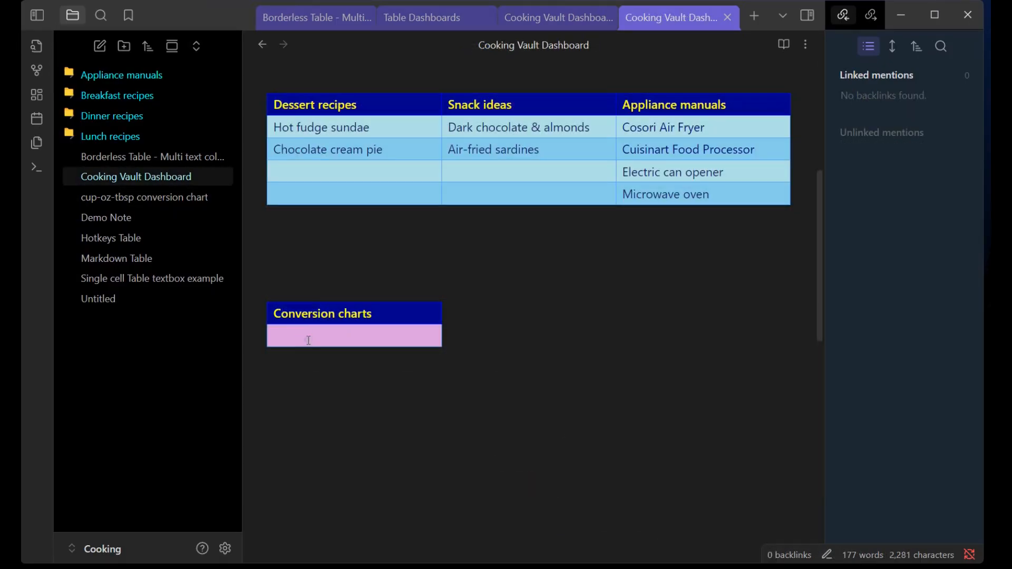
pyautogui.click(308, 340)
pyautogui.write('[[')
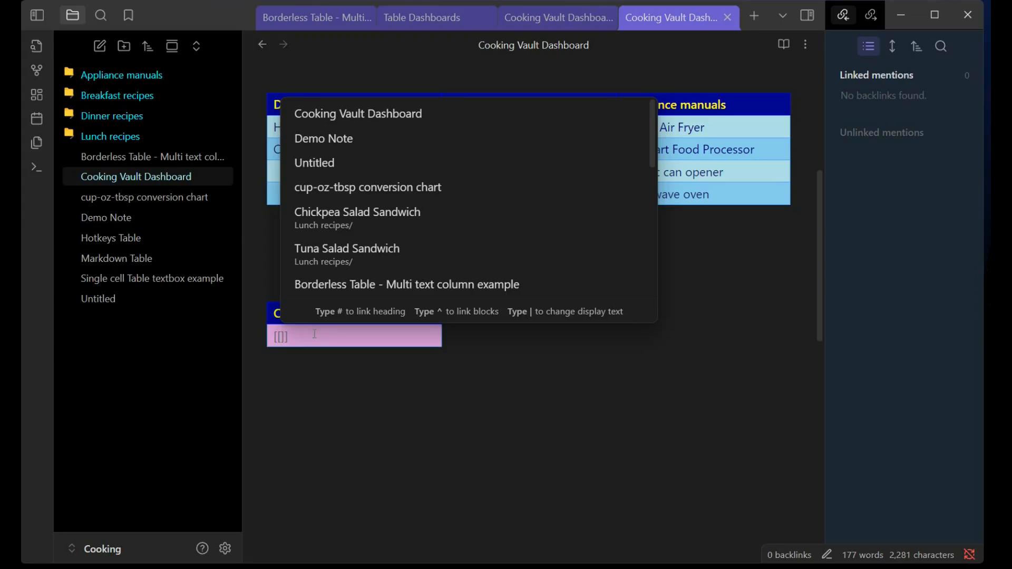
pyautogui.click(424, 189)
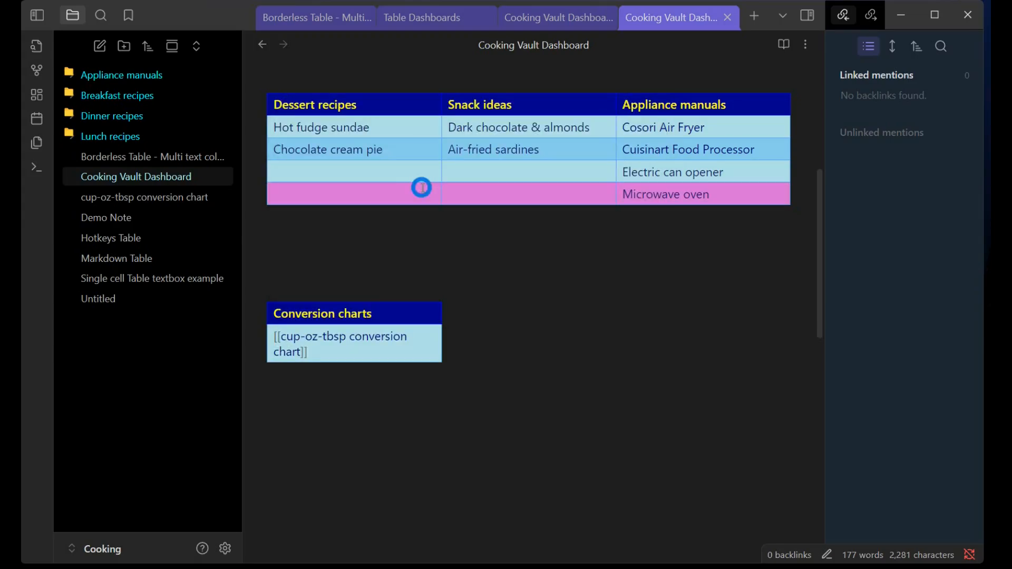
pyautogui.click(393, 444)
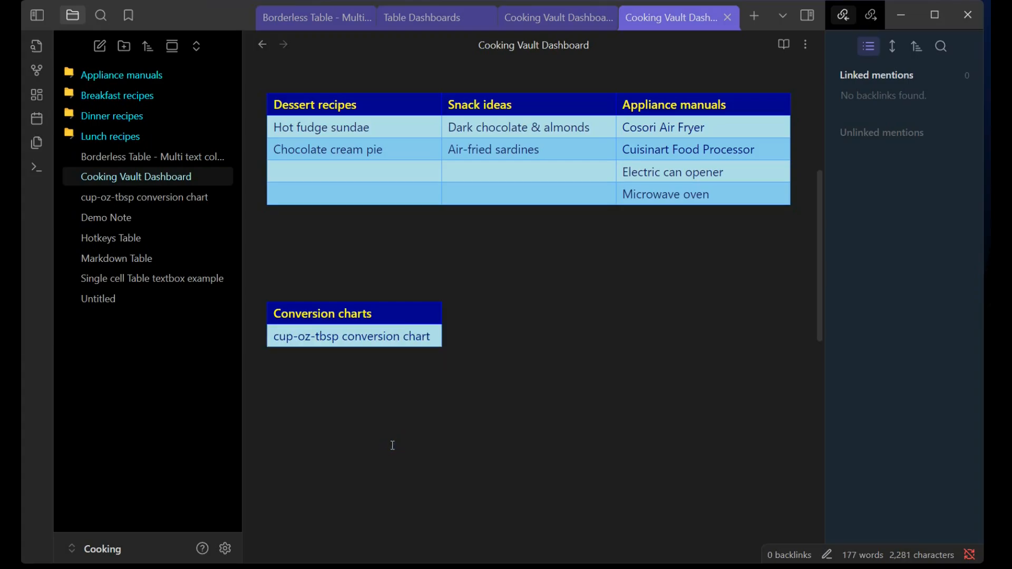
# Step: Test the cup-oz-tbsp conversion chart link by opening the note and, back on the Cooking Vault Dashboard, previewing its chart
pyautogui.click(372, 340)
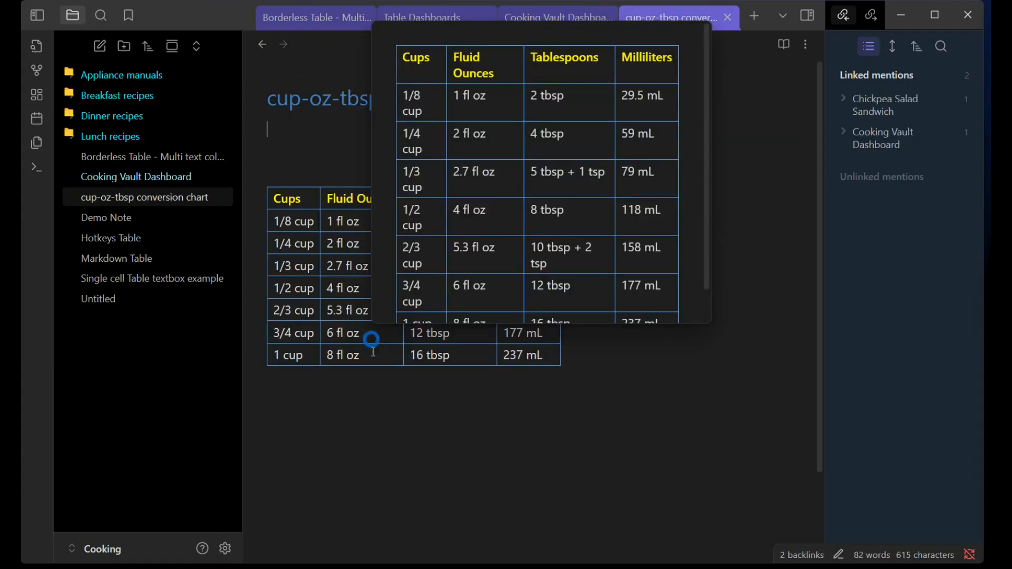
pyautogui.click(863, 134)
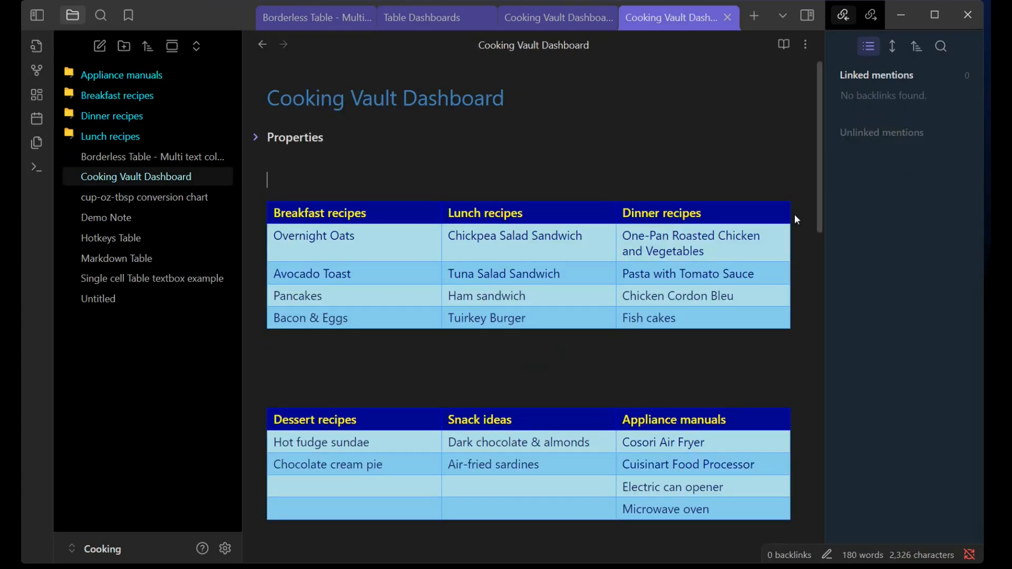
pyautogui.moveTo(405, 341)
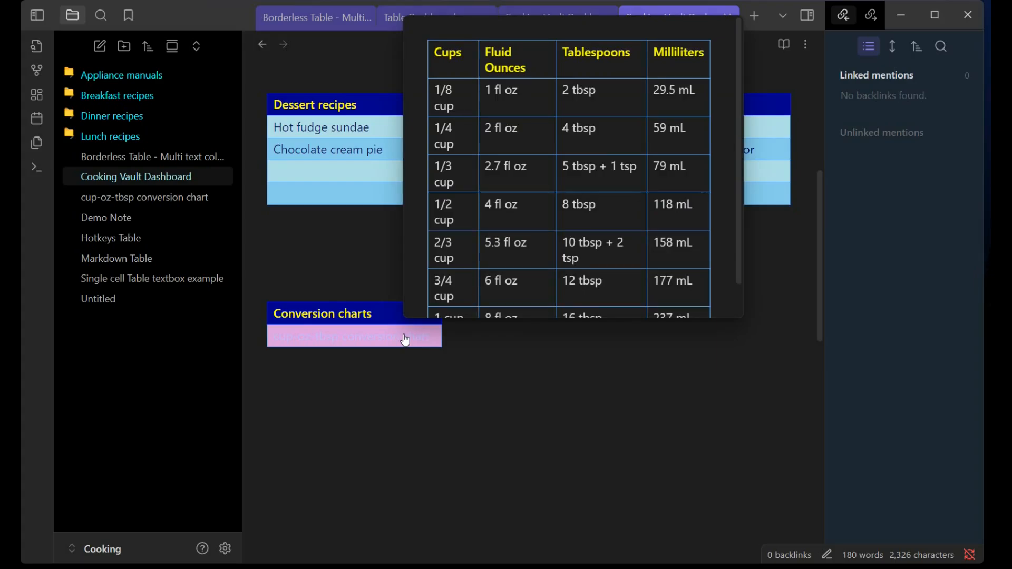
pyautogui.scroll(-1, 589, 176)
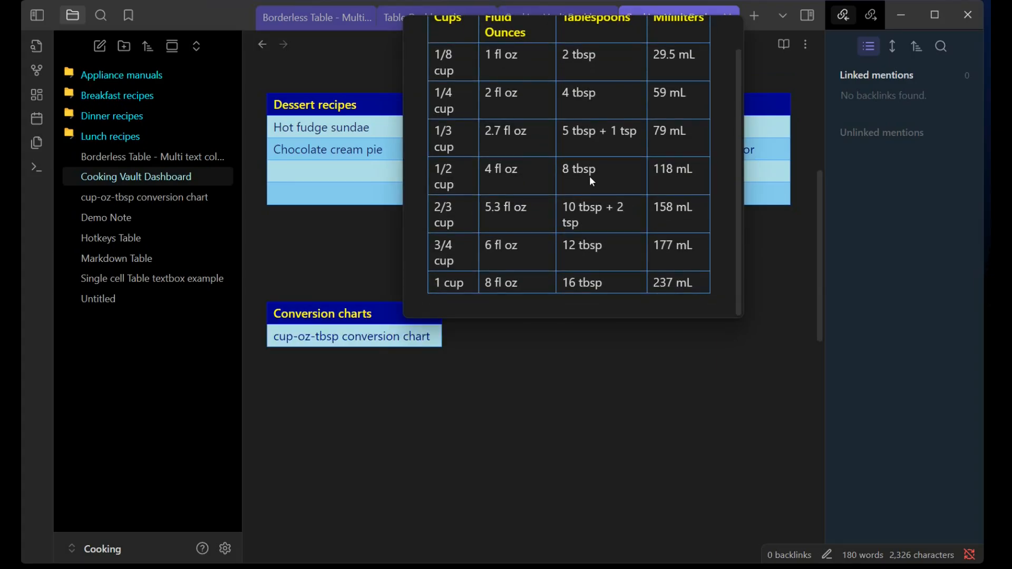
pyautogui.scroll(1, 589, 176)
pyautogui.scroll(-1, 589, 176)
pyautogui.scroll(1, 589, 176)
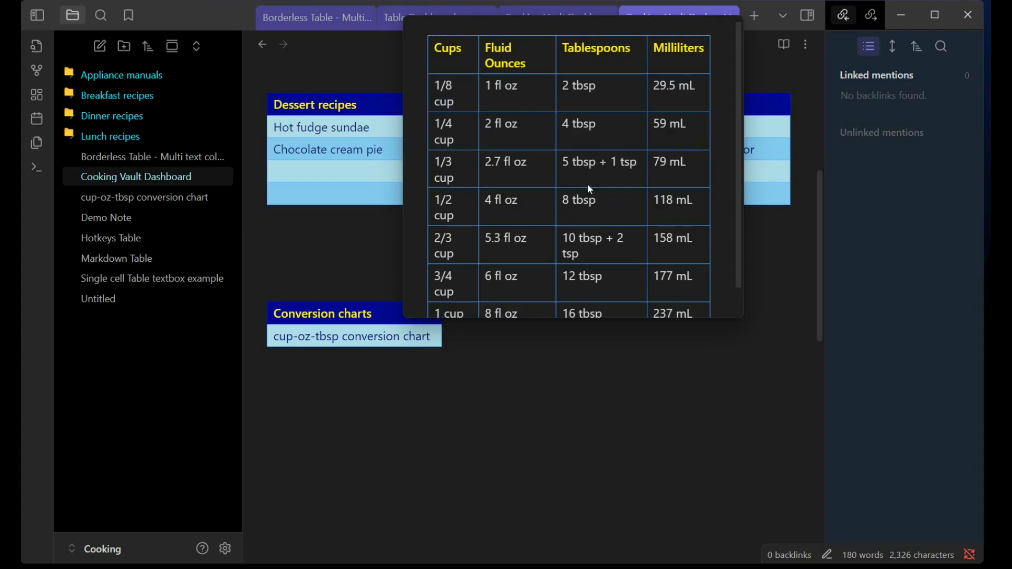
pyautogui.click(527, 391)
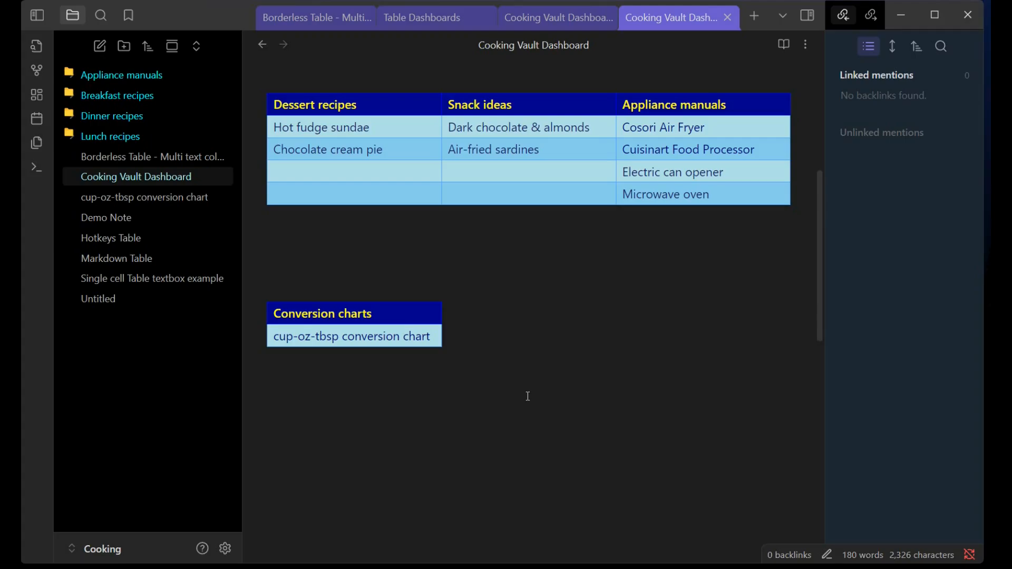
# Step: Turn off the table-dashboard CSS snippet in the appearance settings and review the dashboard tables without it
pyautogui.click(227, 550)
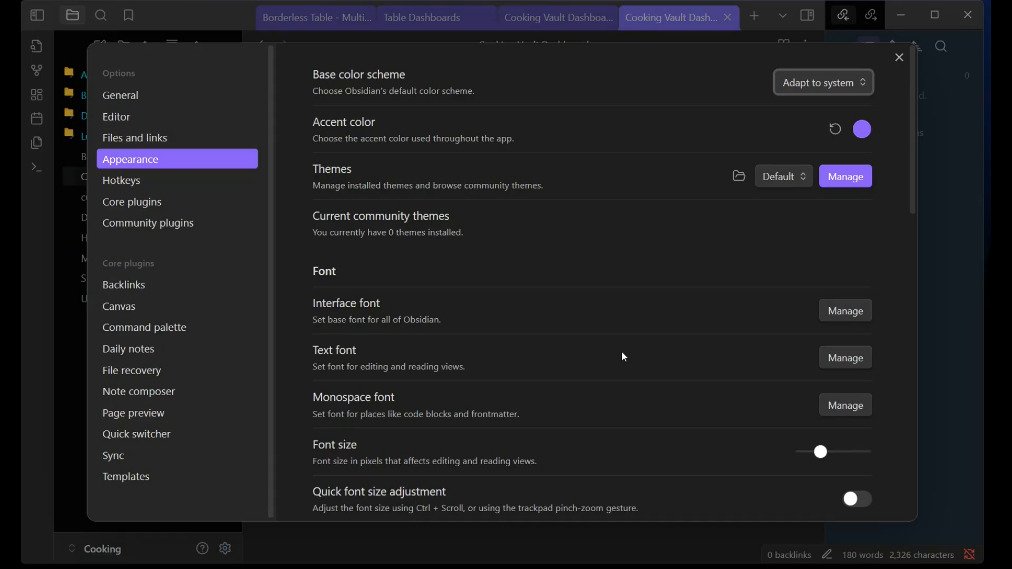
pyautogui.scroll(-15, 622, 356)
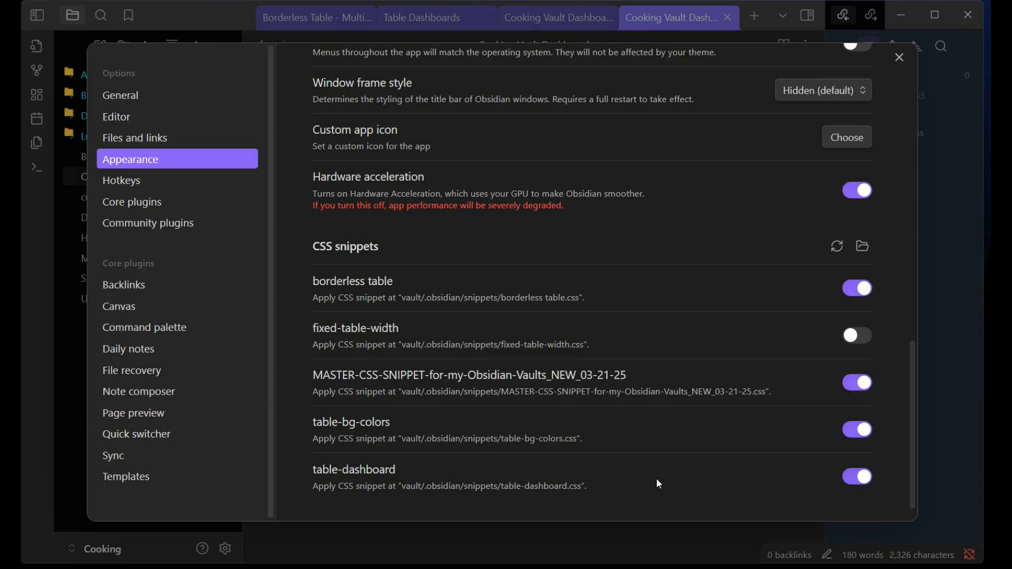
pyautogui.click(850, 477)
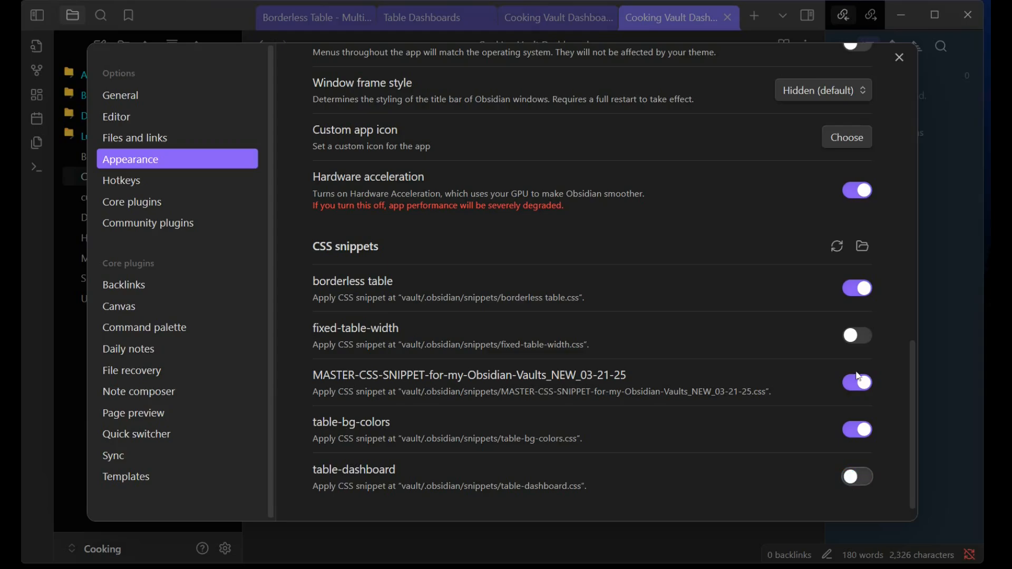
pyautogui.click(900, 58)
pyautogui.scroll(4, 632, 327)
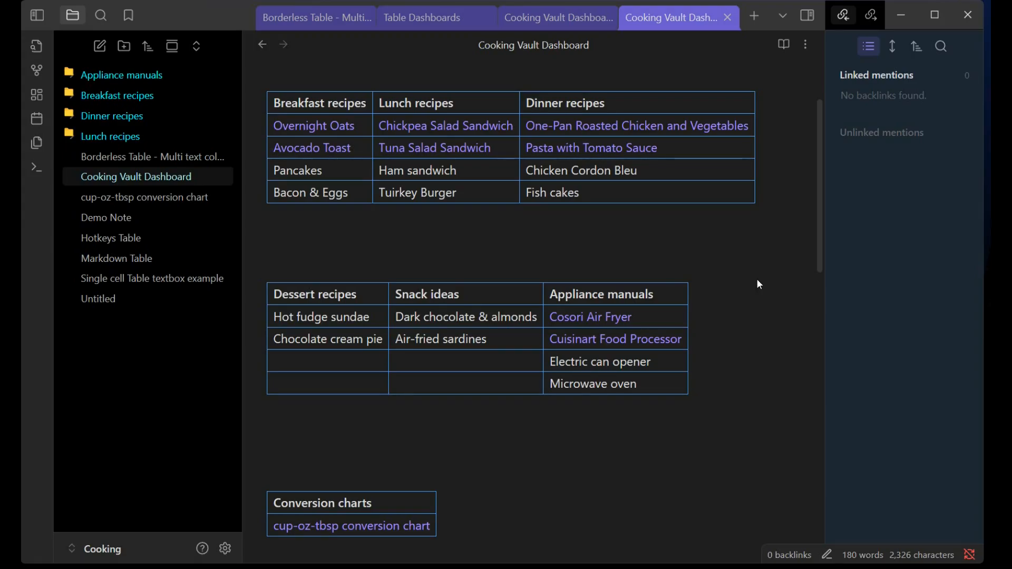
pyautogui.scroll(-4, 756, 279)
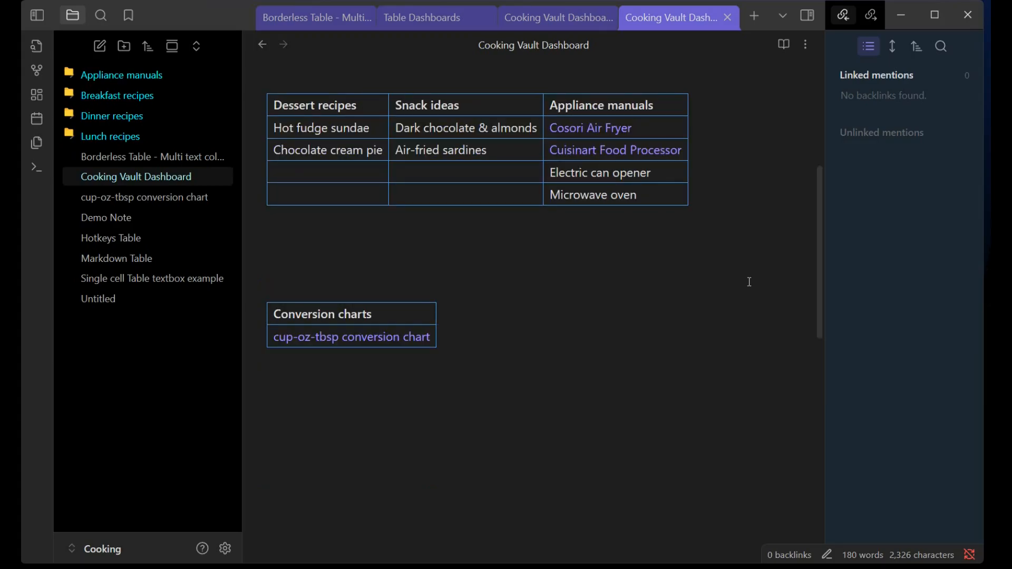
# Step: Review the unstyled dashboard tables and examine the .table-dashboard class selector in the CSS code below them
pyautogui.scroll(5, 749, 282)
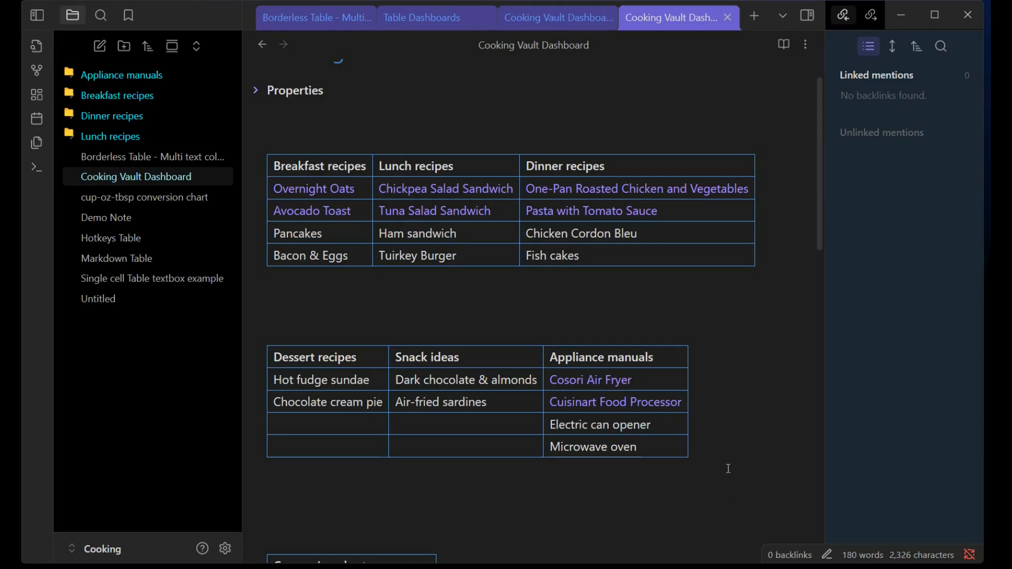
pyautogui.scroll(-10, 724, 467)
pyautogui.scroll(-2, 723, 462)
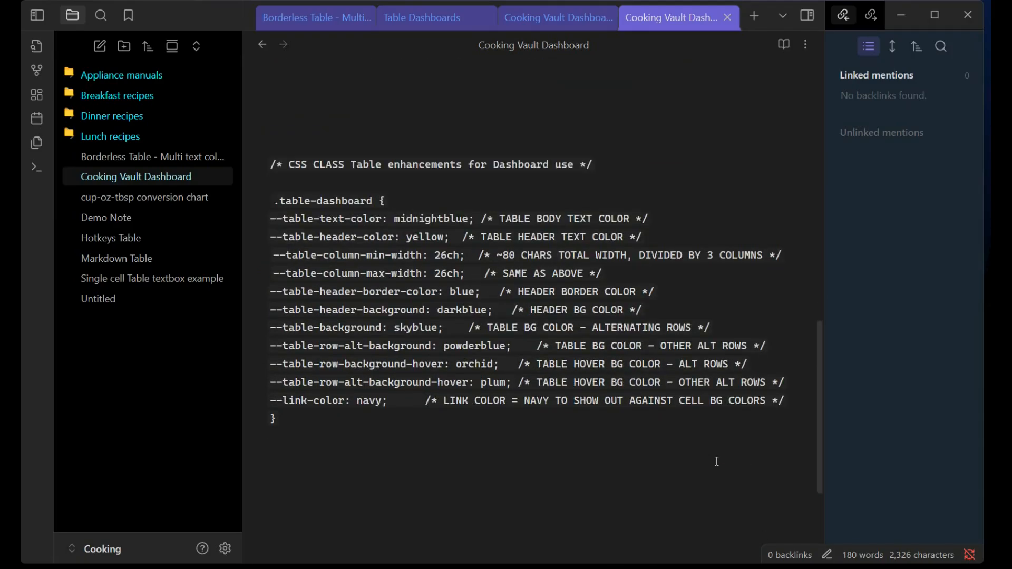
pyautogui.scroll(1, 701, 466)
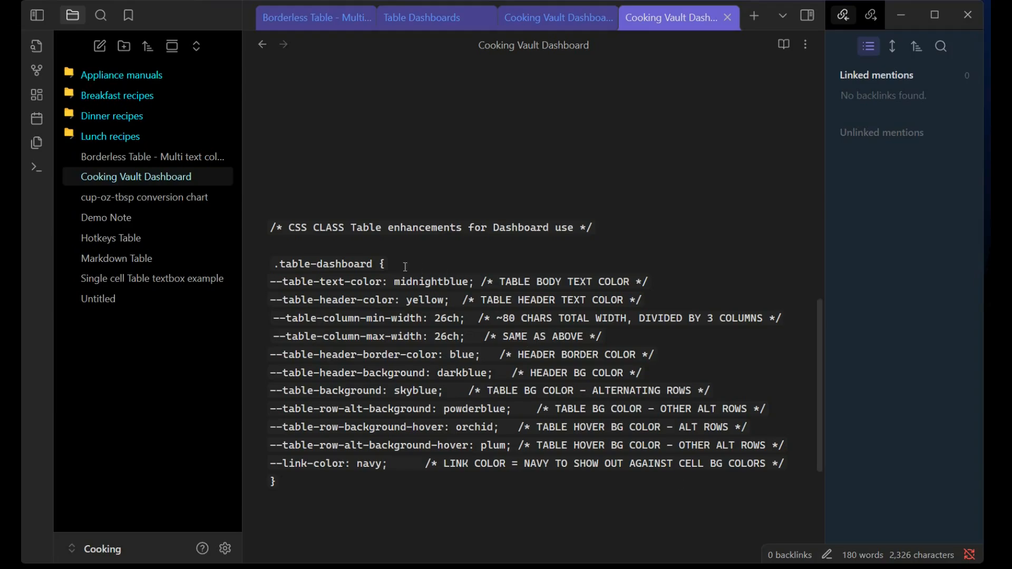
pyautogui.moveTo(371, 262); pyautogui.dragTo(256, 267)
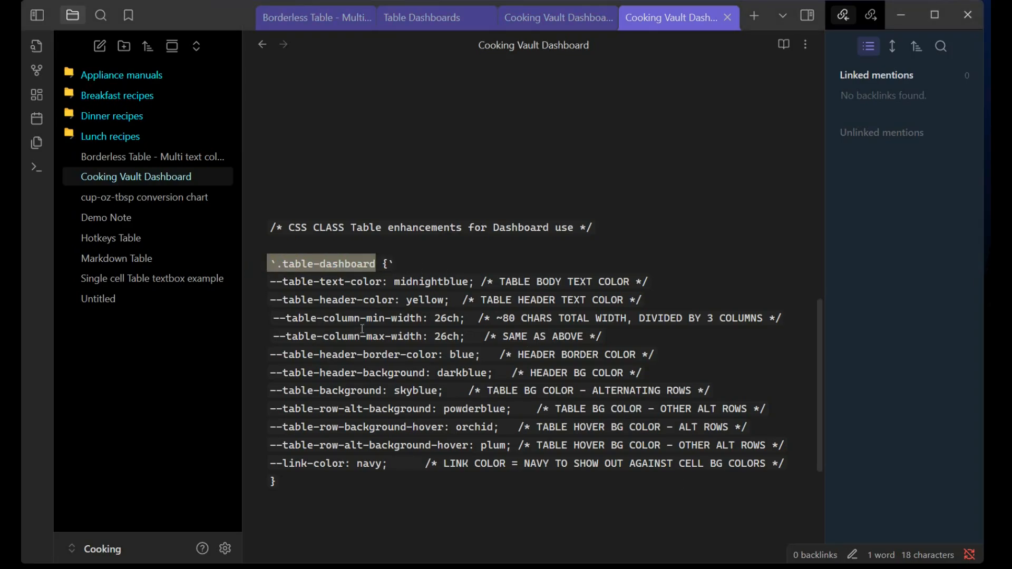
pyautogui.click(507, 173)
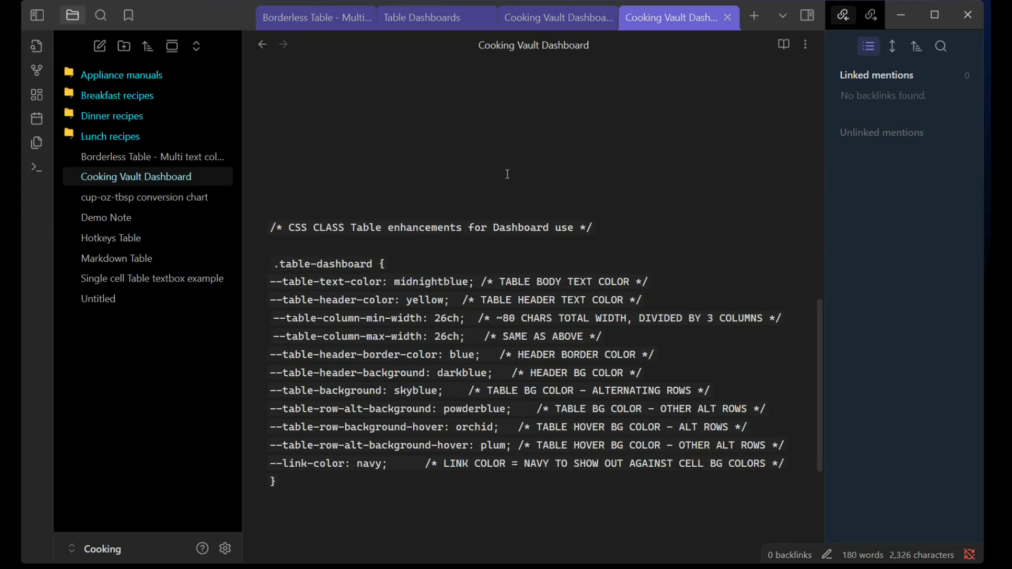
# Step: Examine the --table-text-color and --table-header-color declarations and their color values in the table-dashboard CSS code
pyautogui.click(385, 280)
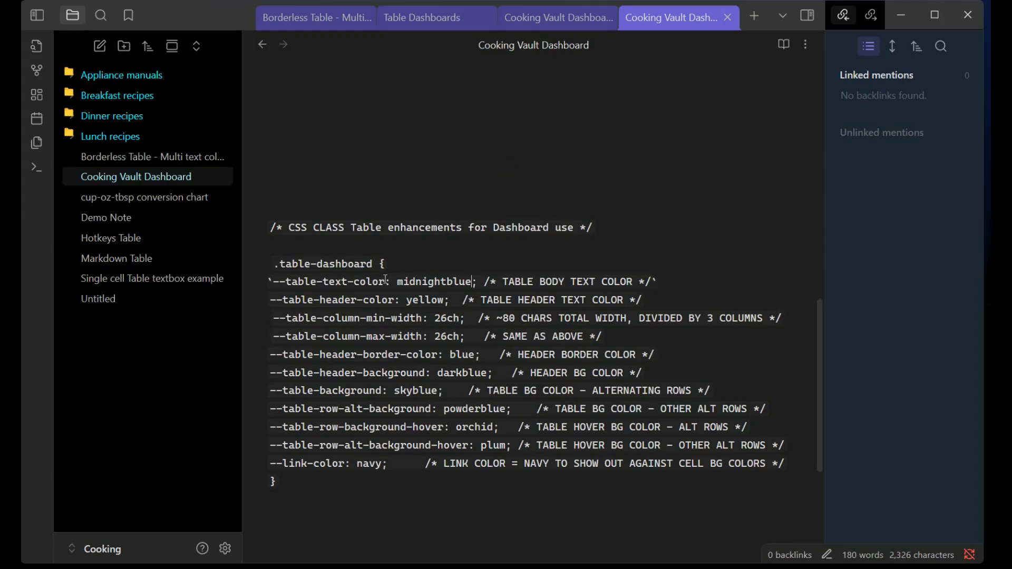
pyautogui.moveTo(386, 280); pyautogui.dragTo(273, 282)
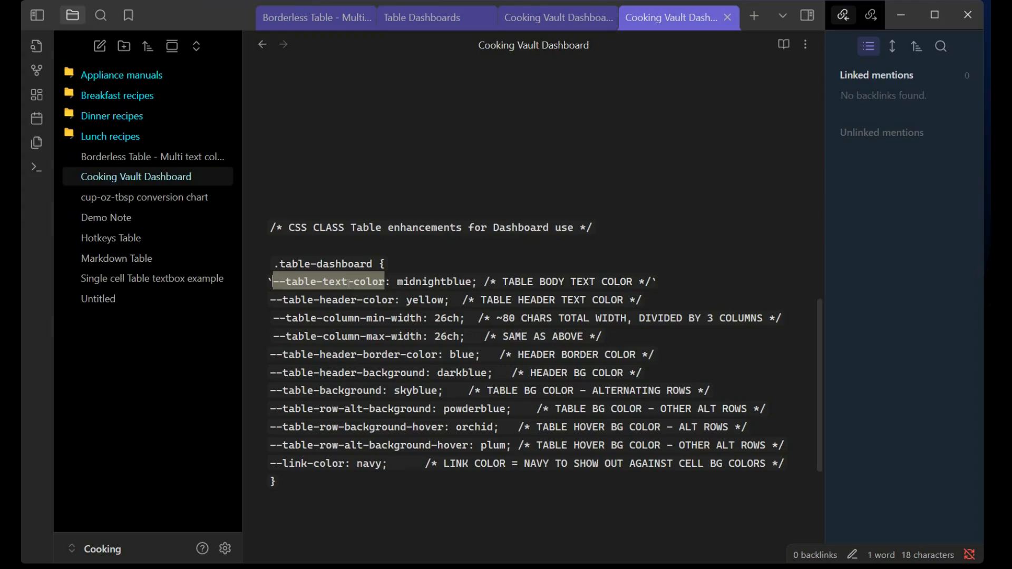
pyautogui.moveTo(393, 300); pyautogui.dragTo(279, 300)
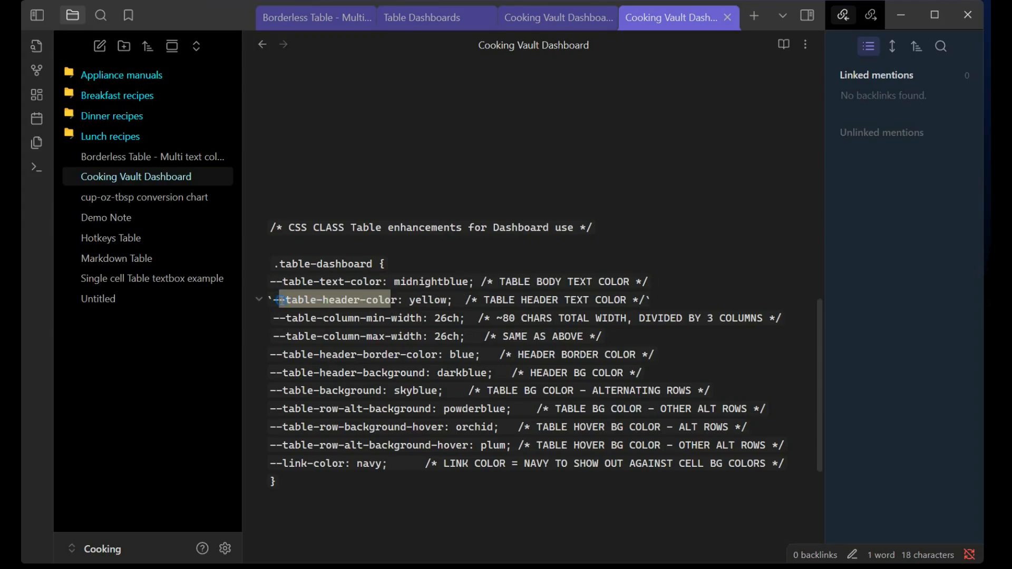
pyautogui.click(385, 171)
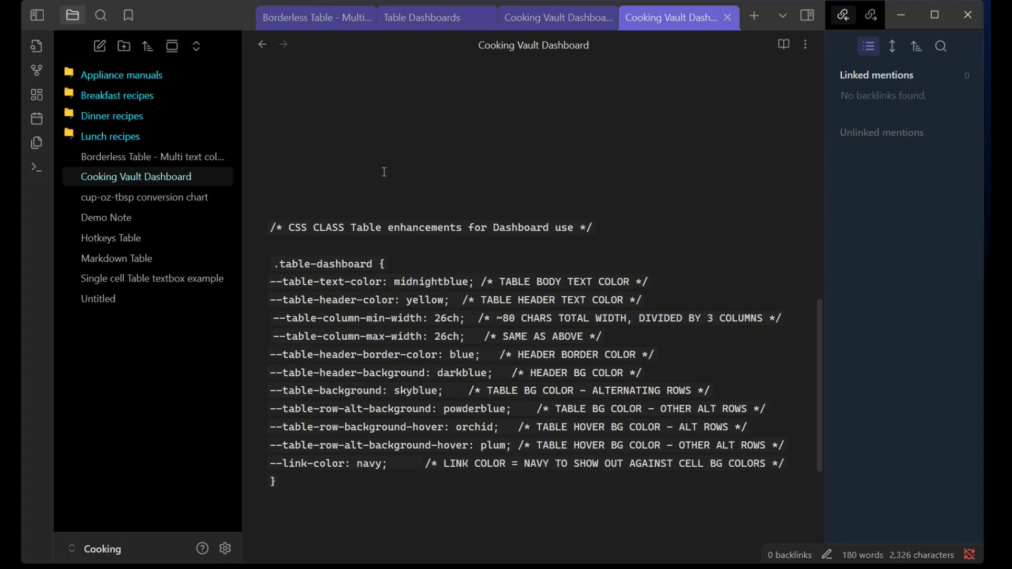
pyautogui.click(503, 190)
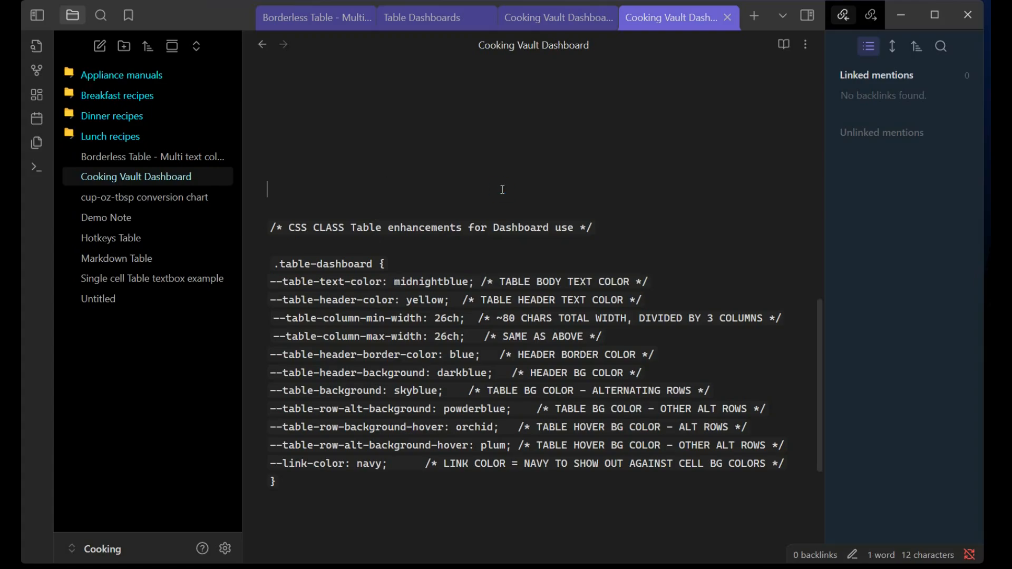
pyautogui.moveTo(381, 281); pyautogui.dragTo(255, 282)
pyautogui.click(465, 182)
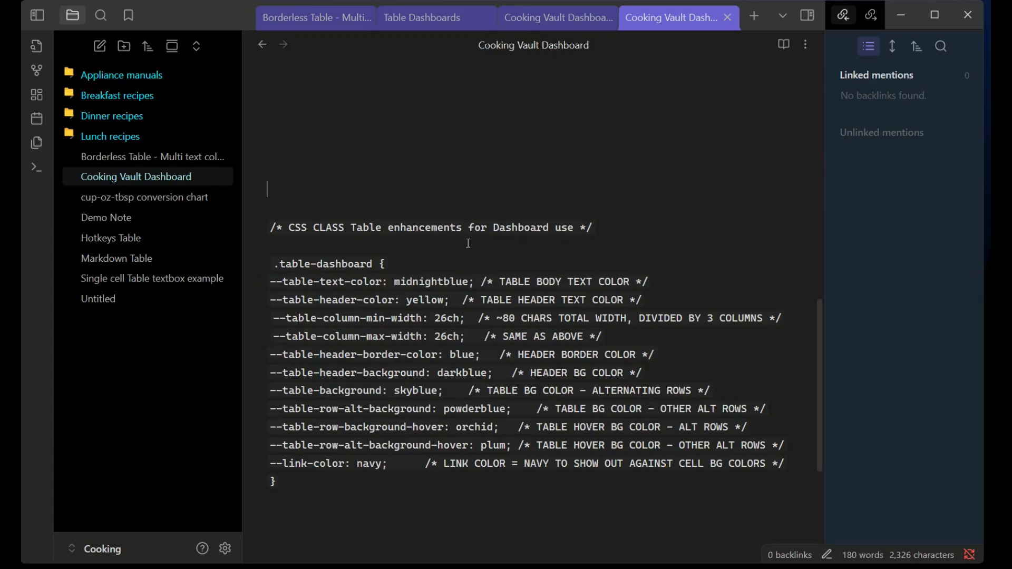
pyautogui.moveTo(468, 282); pyautogui.dragTo(389, 281)
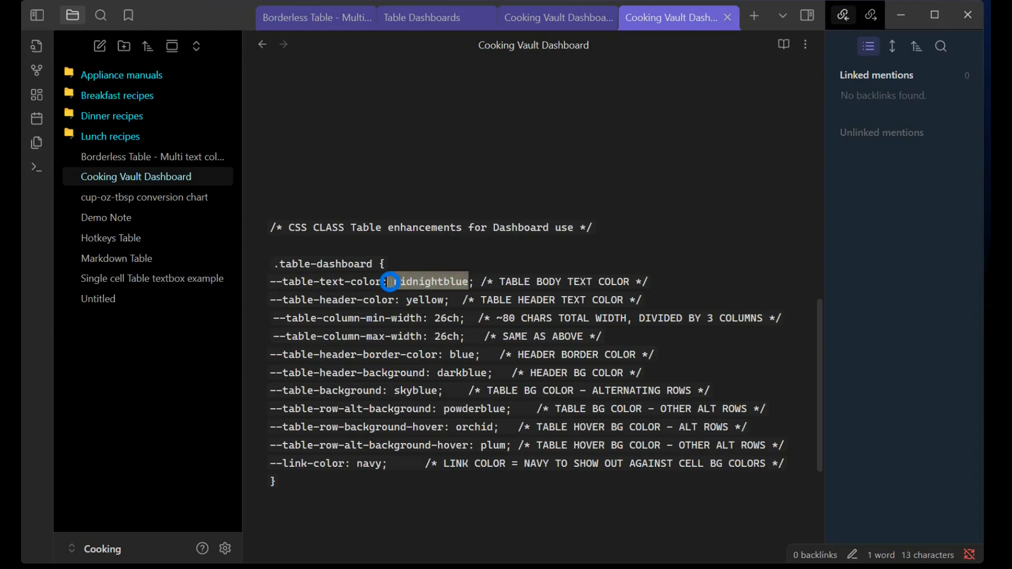
pyautogui.click(459, 171)
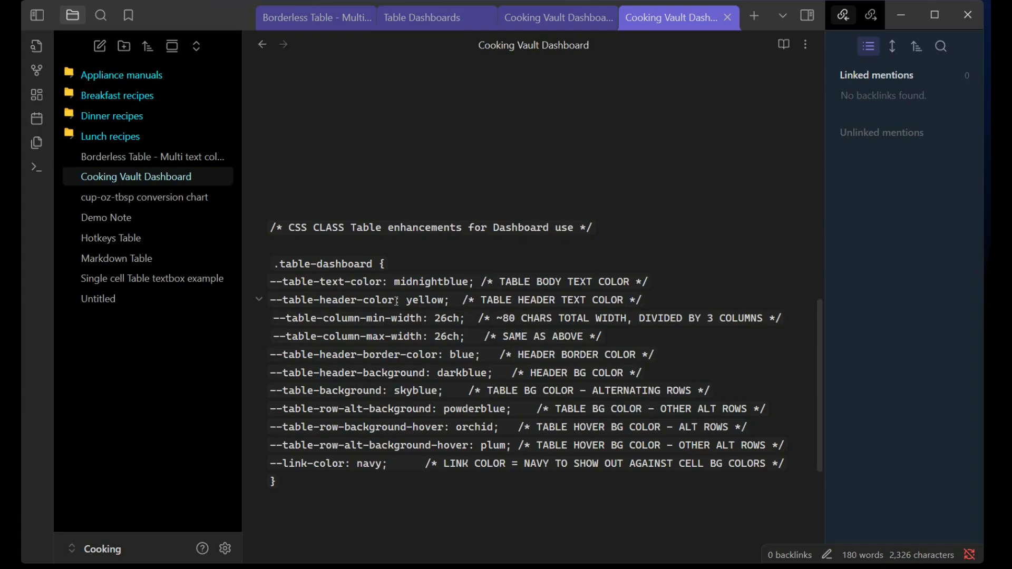
pyautogui.moveTo(394, 301); pyautogui.dragTo(266, 297)
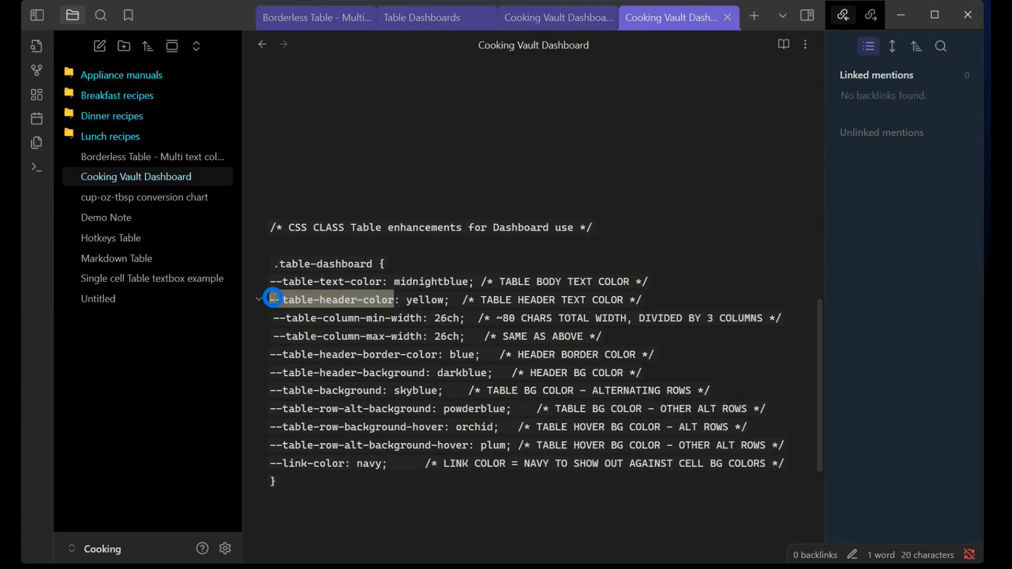
pyautogui.doubleClick(431, 299)
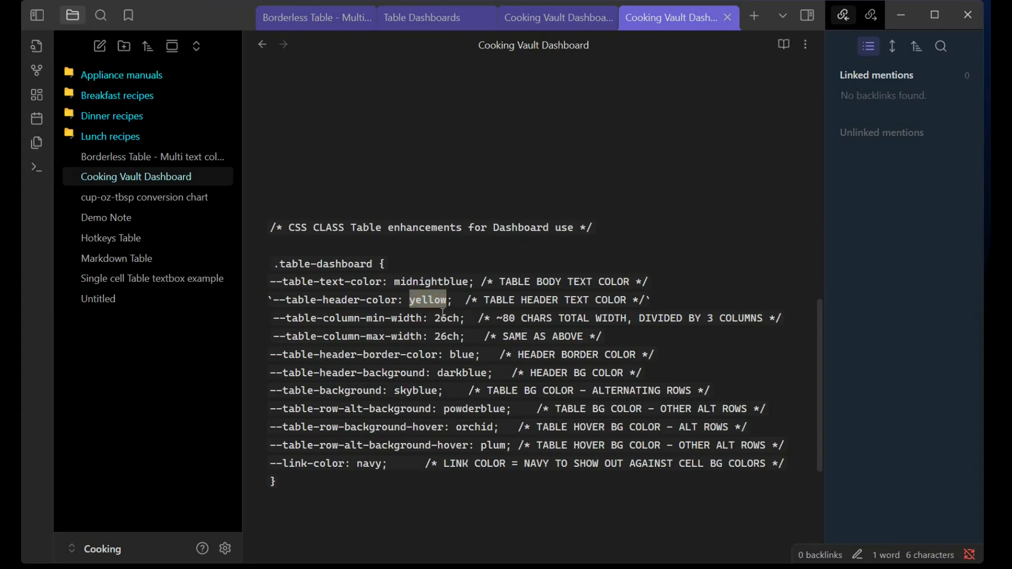
pyautogui.click(458, 172)
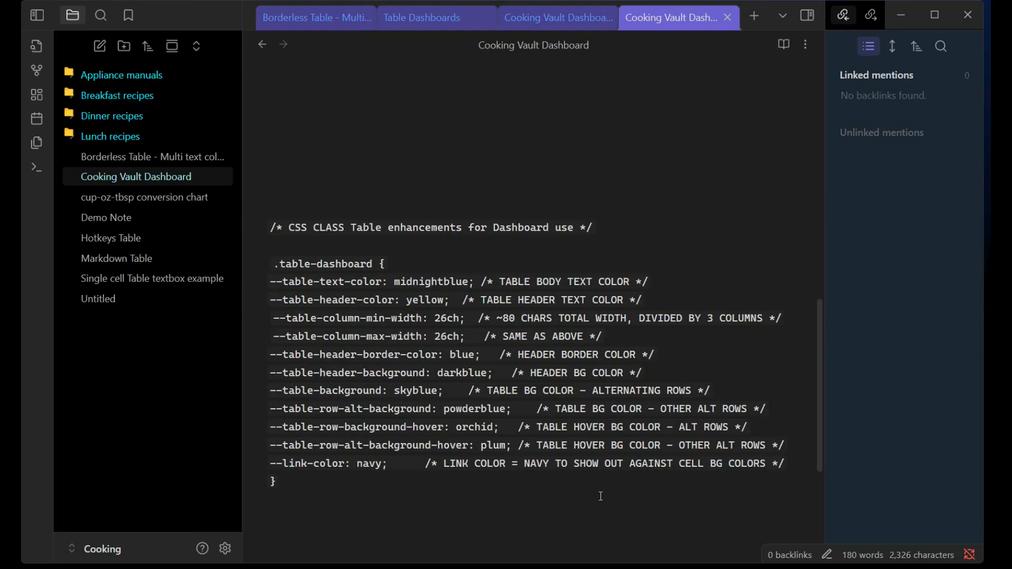
# Step: Examine the --table-column-min-width and --table-column-max-width declarations and their width values in the CSS code
pyautogui.moveTo(422, 318); pyautogui.dragTo(269, 322)
pyautogui.moveTo(464, 318); pyautogui.dragTo(436, 318)
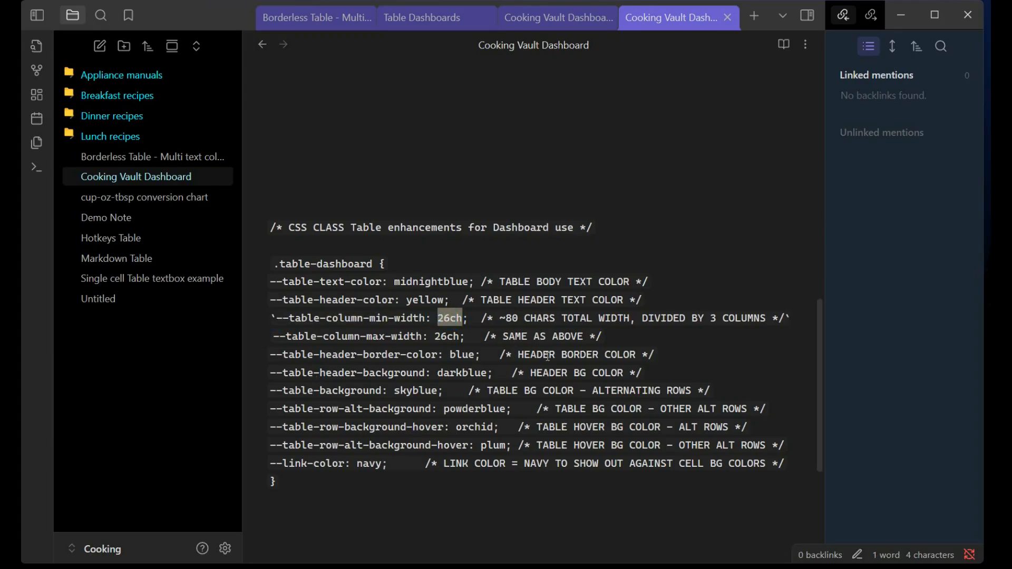
pyautogui.press('Right')
pyautogui.press('Right')
pyautogui.press('Right')
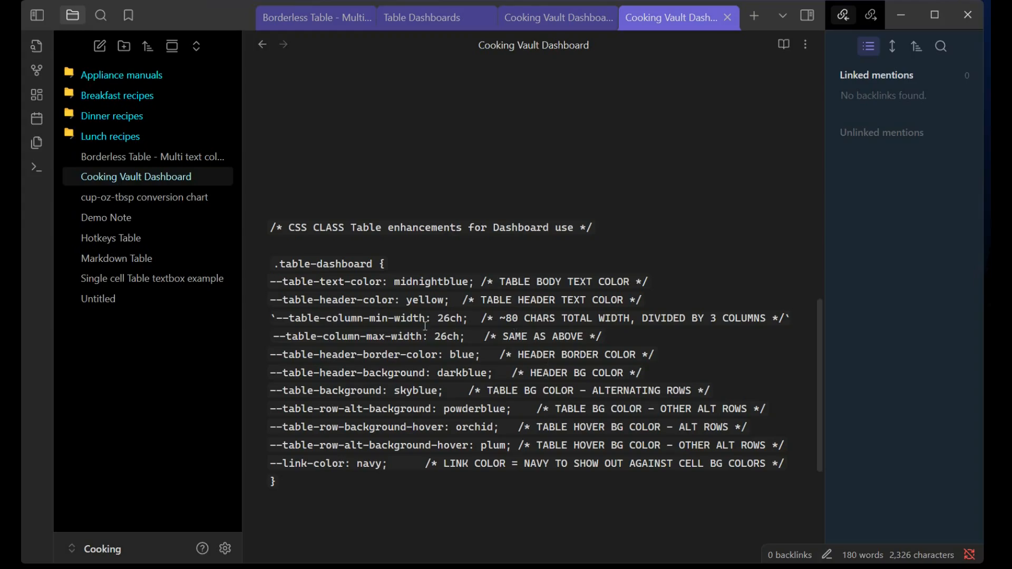
pyautogui.moveTo(425, 318); pyautogui.dragTo(345, 319)
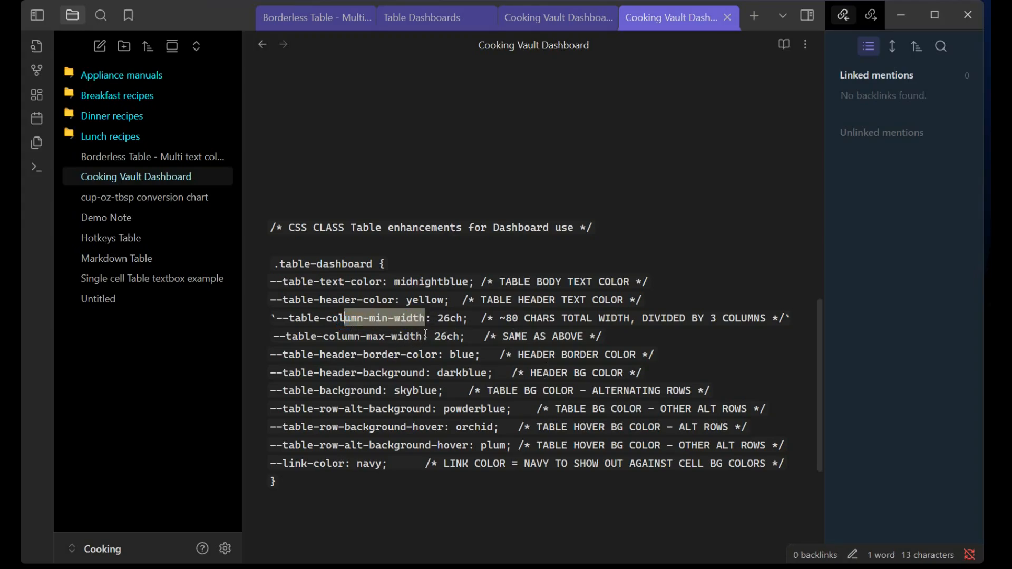
pyautogui.moveTo(425, 335); pyautogui.dragTo(376, 336)
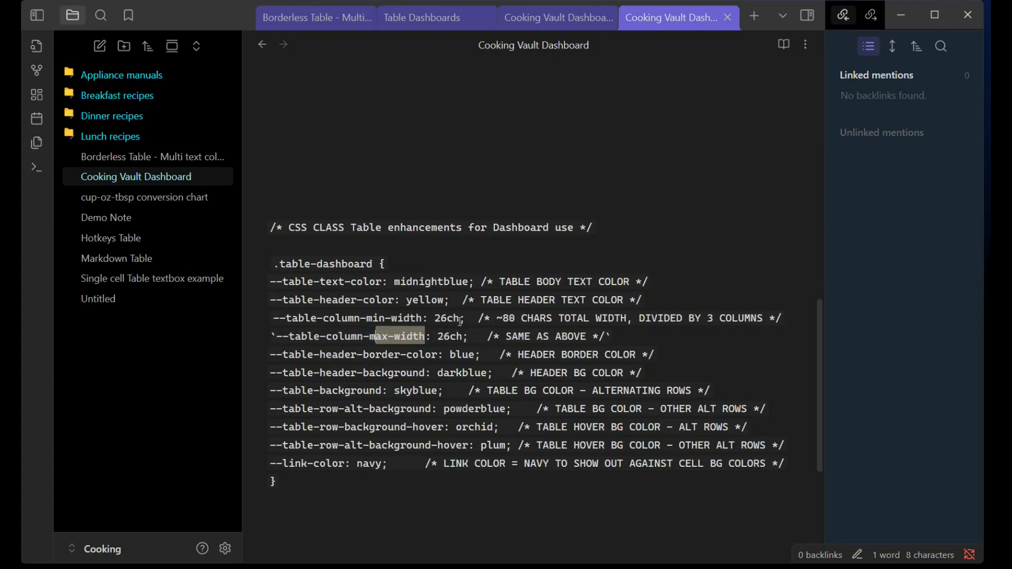
pyautogui.click(460, 319)
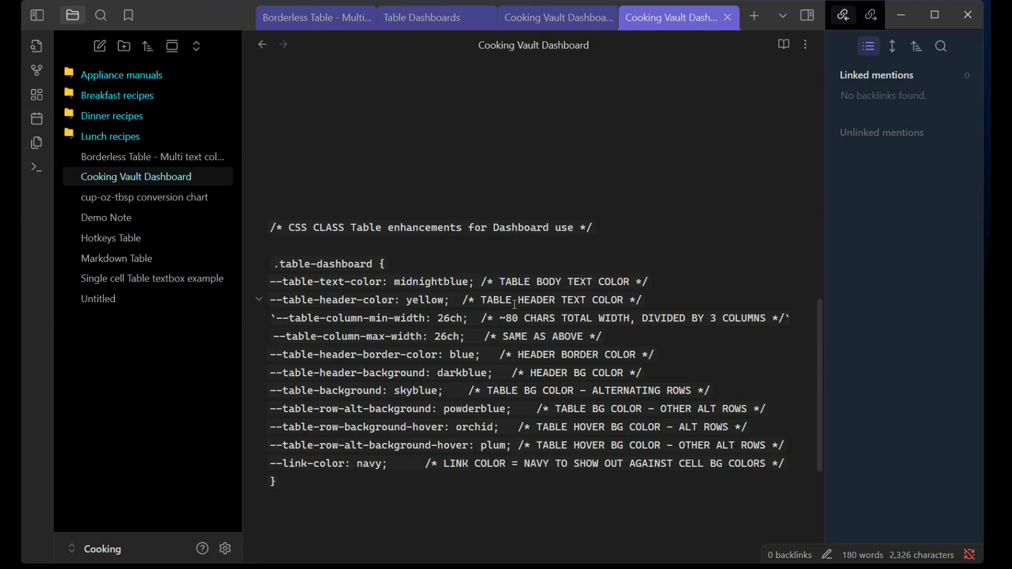
# Step: Highlight the .table-dashboard class name, view the table in Demo Note, and return to the Cooking Vault Dashboard tables
pyautogui.moveTo(375, 263); pyautogui.dragTo(279, 264)
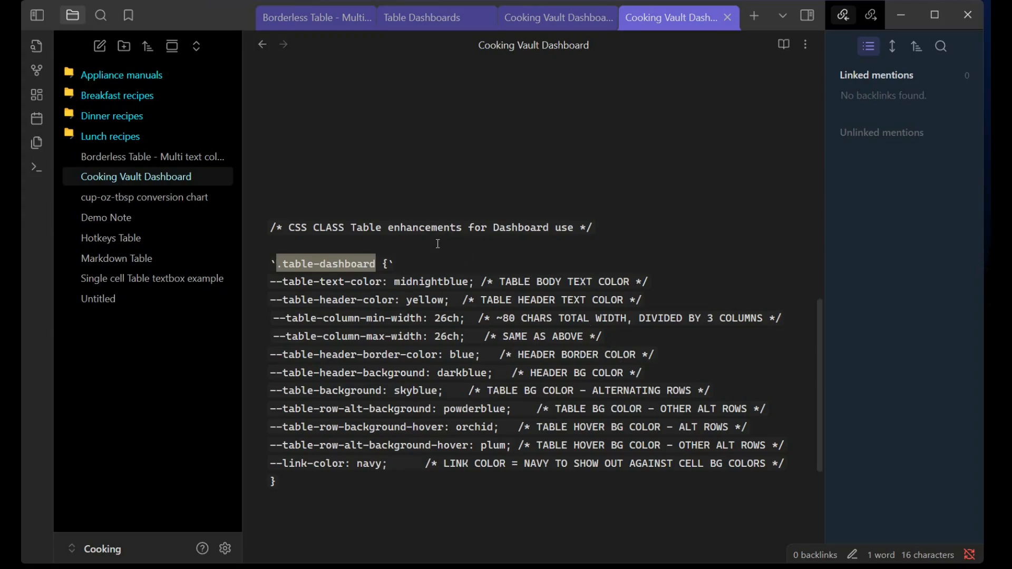
pyautogui.click(127, 216)
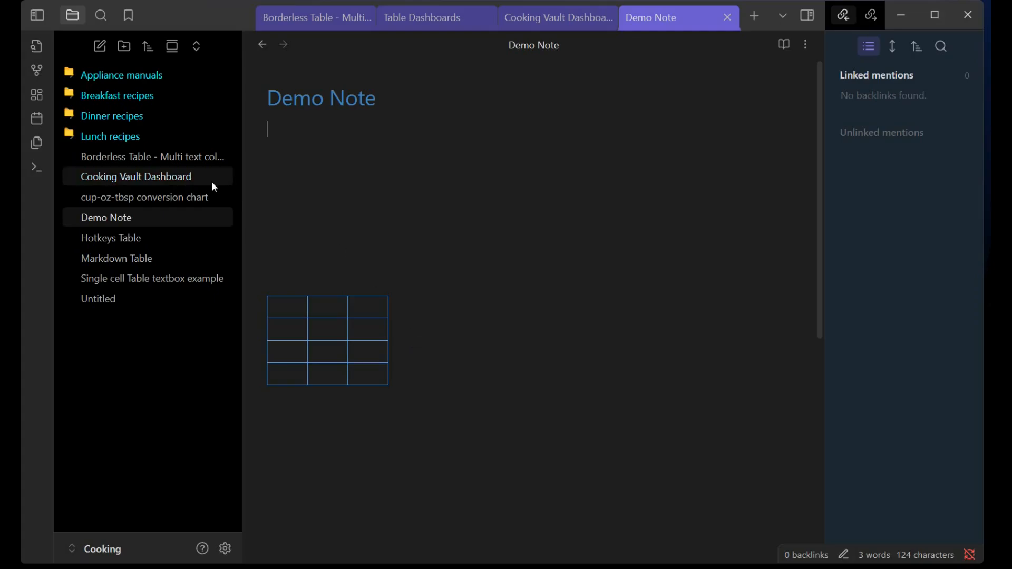
pyautogui.click(174, 176)
pyautogui.scroll(-3, 421, 388)
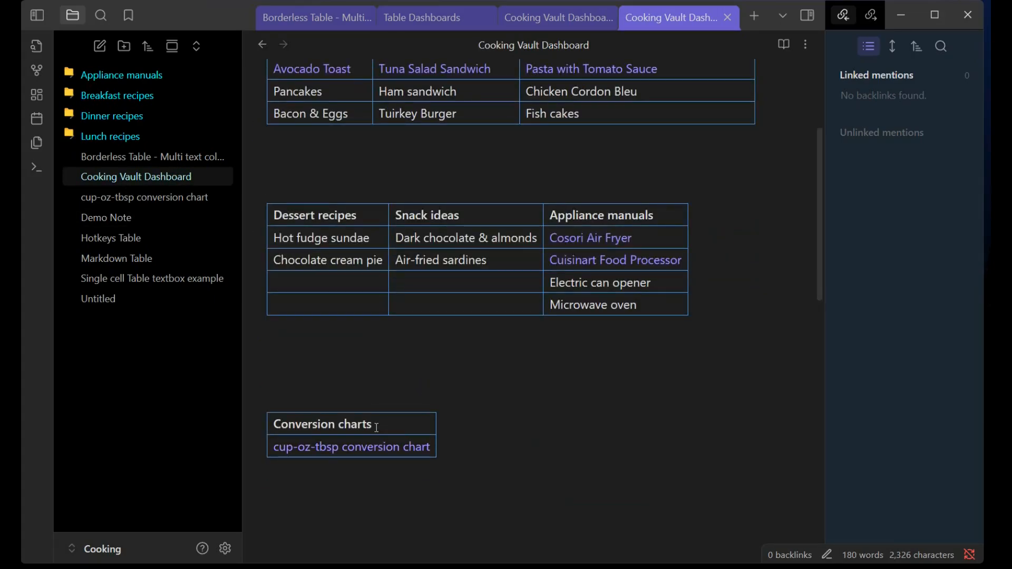
# Step: Turn on the table-dashboard CSS snippet in the appearance settings and return to the Cooking Vault Dashboard
pyautogui.click(225, 549)
pyautogui.scroll(-5, 490, 452)
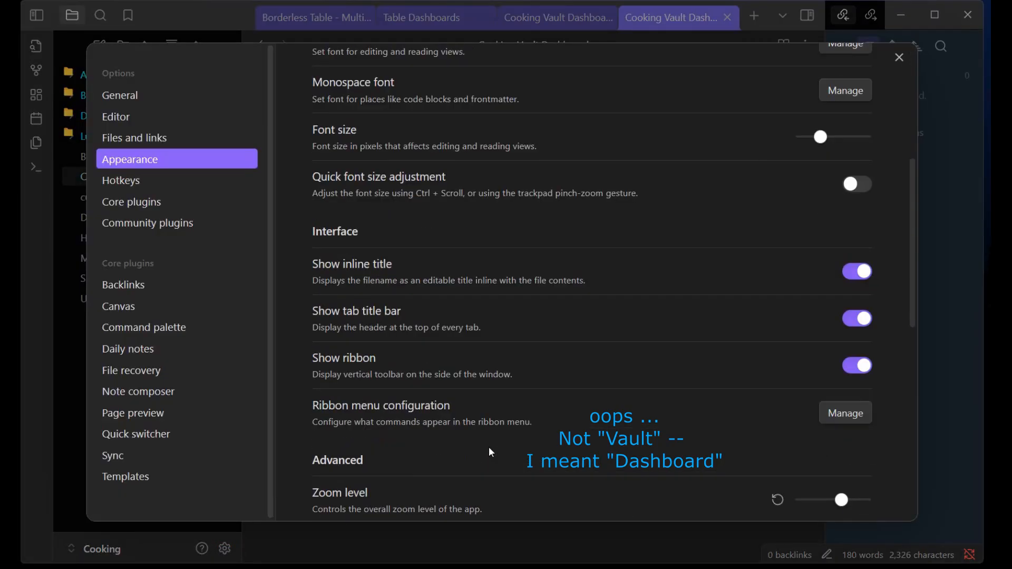
pyautogui.scroll(-10, 488, 447)
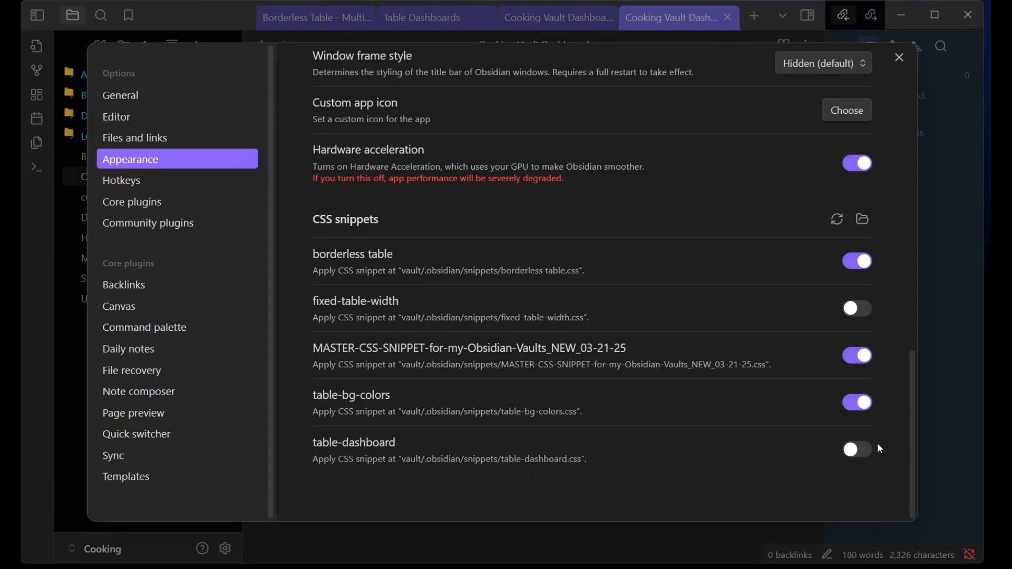
pyautogui.click(858, 449)
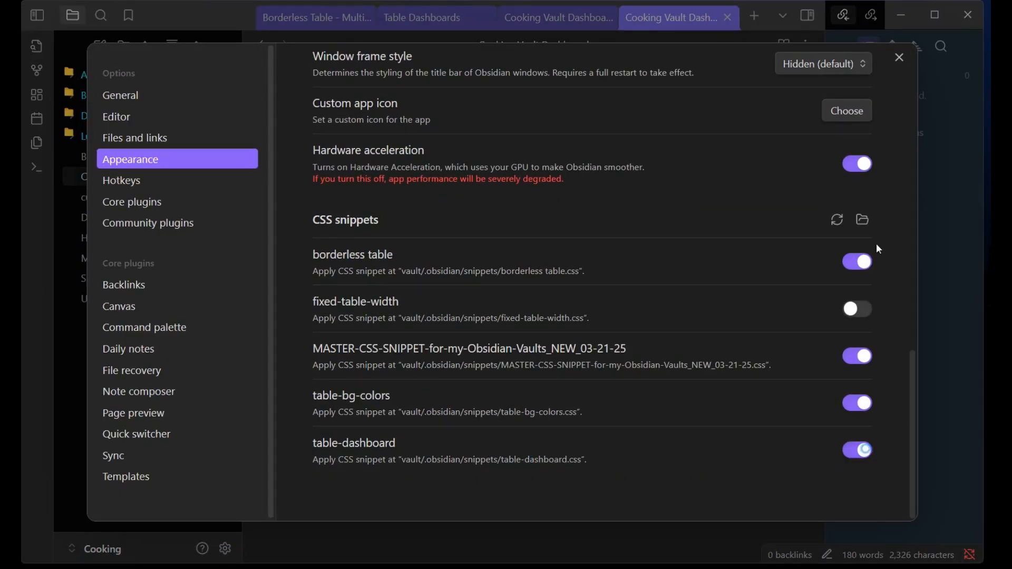
pyautogui.click(899, 57)
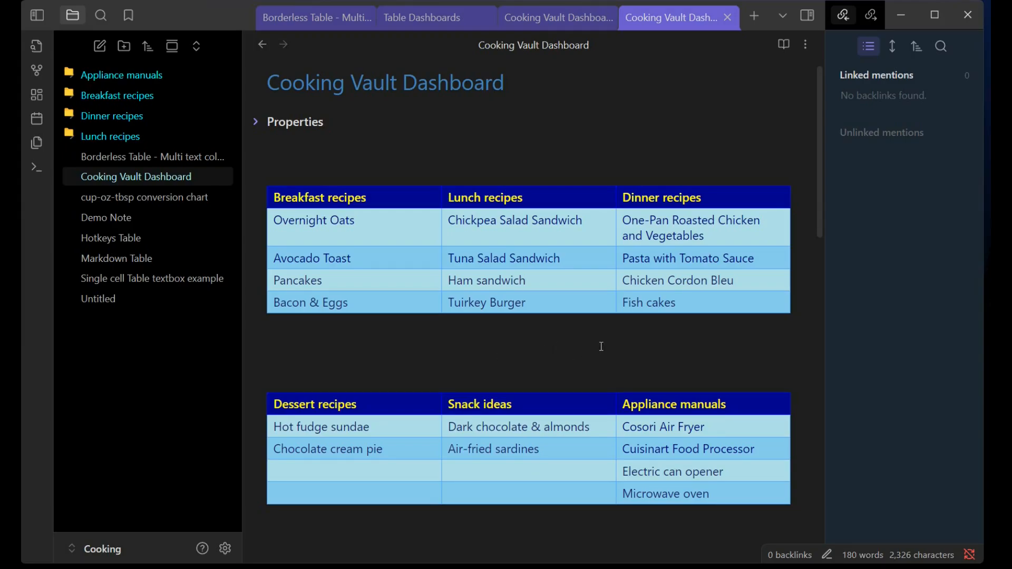
# Step: Check Demo Note's table with the snippet on, and highlight the .table-dashboard selector in the dashboard note's CSS code
pyautogui.click(115, 217)
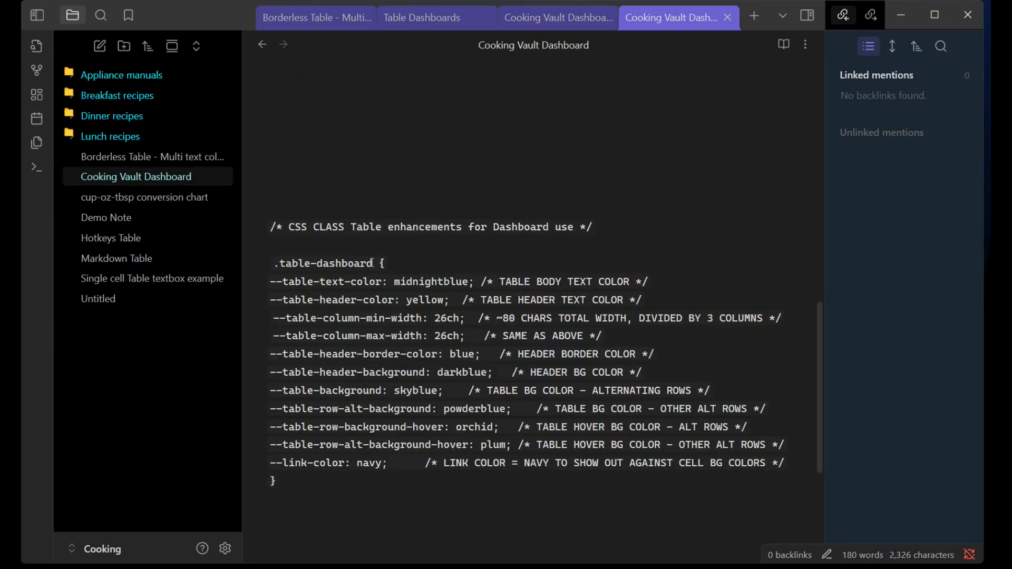
pyautogui.moveTo(372, 262); pyautogui.dragTo(267, 262)
pyautogui.write('`.table-dashboard {')
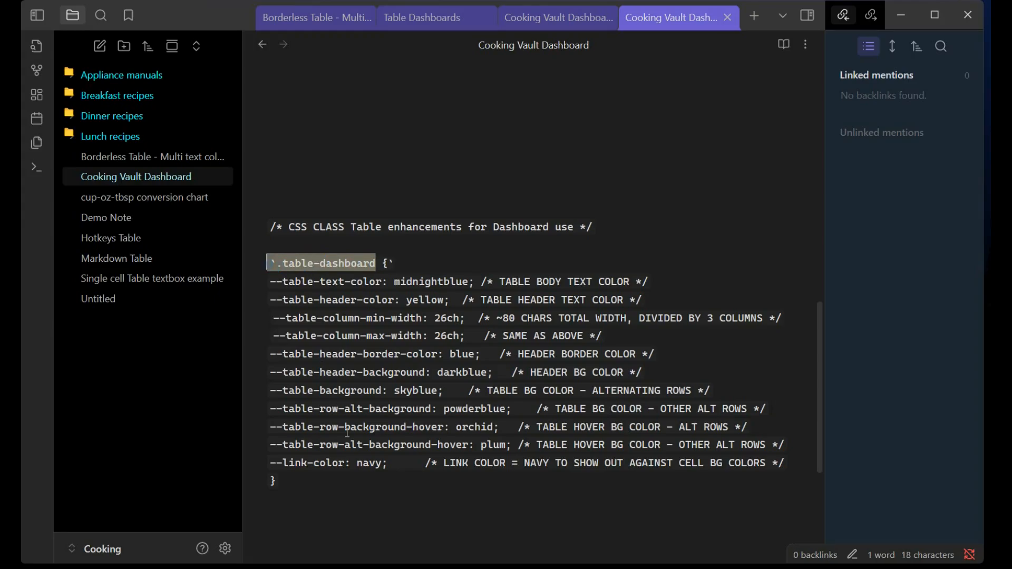
pyautogui.click(373, 499)
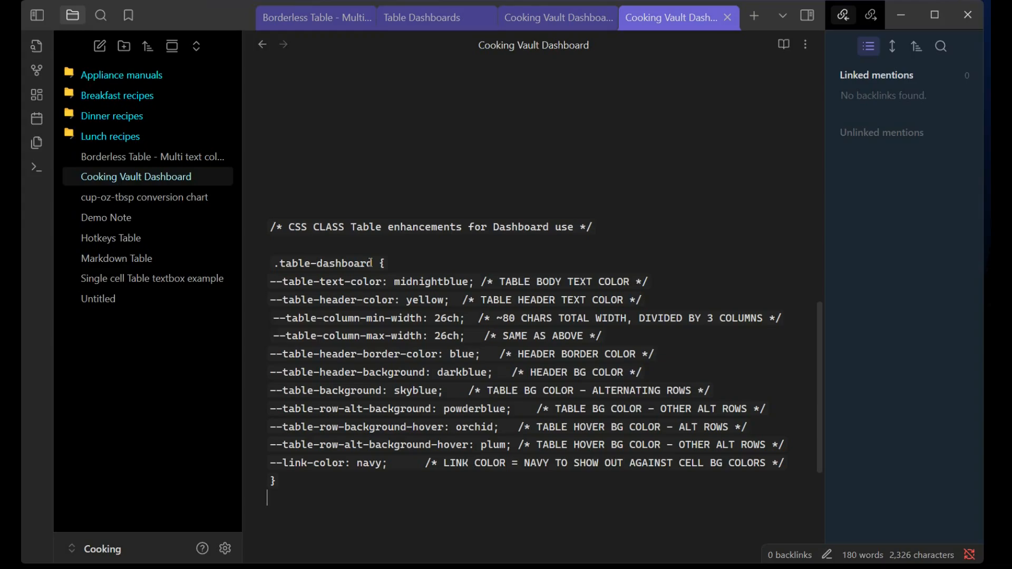
# Step: Compare the dashboard note's cssclasses property with the .table-dashboard selector in its CSS code, and open Demo Note
pyautogui.scroll(15, 371, 262)
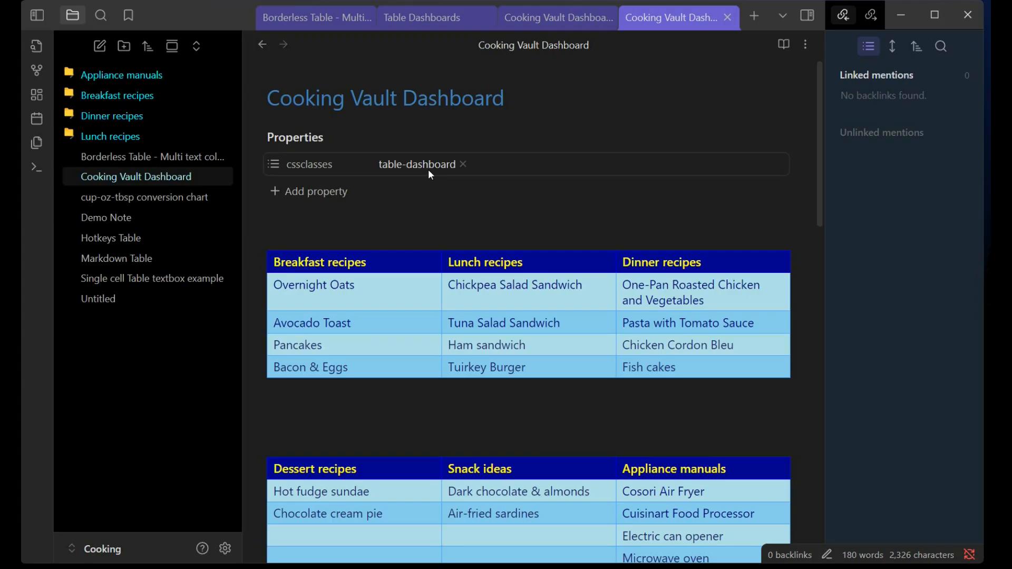
pyautogui.scroll(-10, 428, 184)
pyautogui.moveTo(376, 248); pyautogui.dragTo(266, 248)
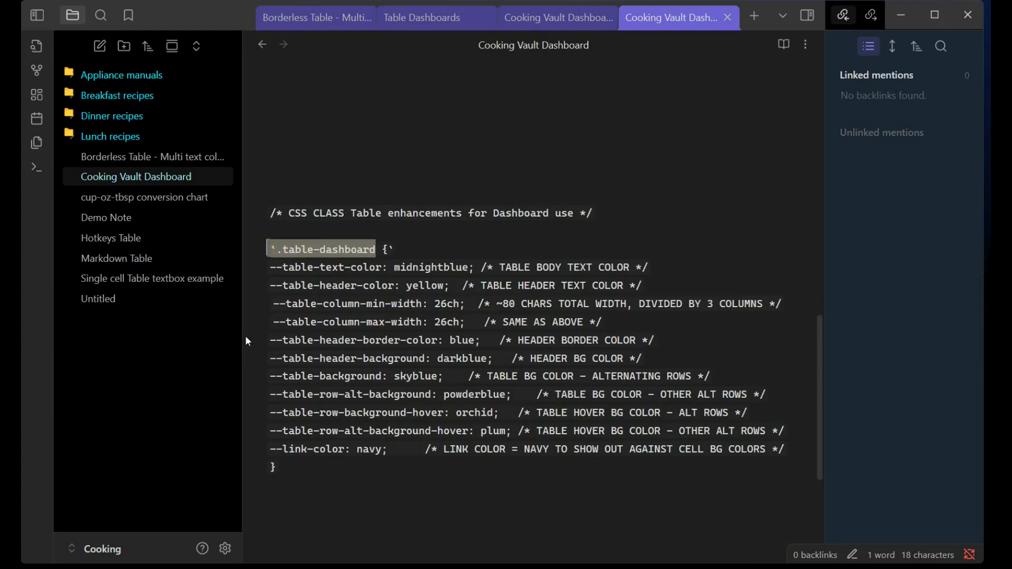
pyautogui.click(413, 250)
pyautogui.scroll(10, 414, 251)
pyautogui.scroll(4, 413, 250)
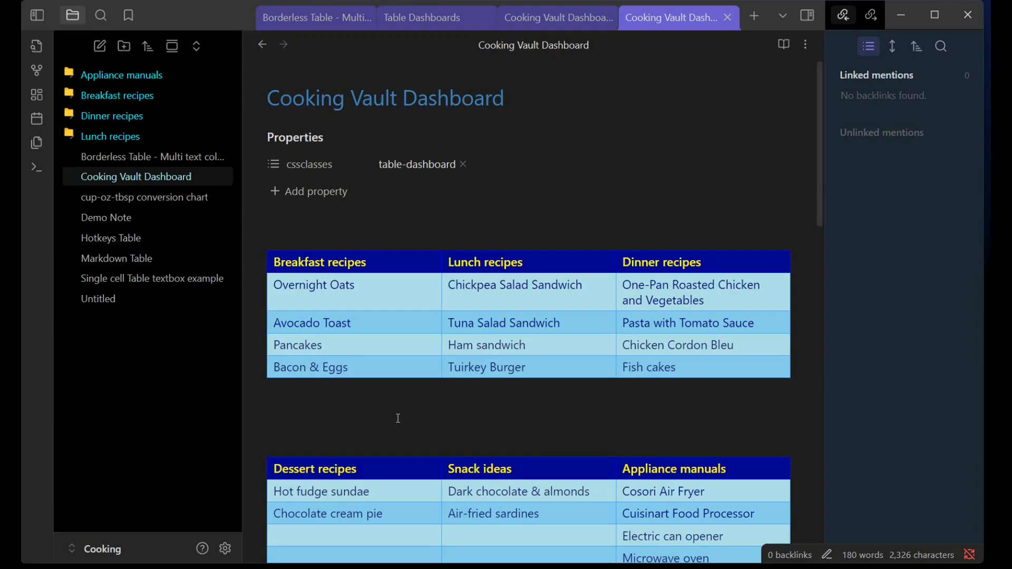
pyautogui.click(124, 217)
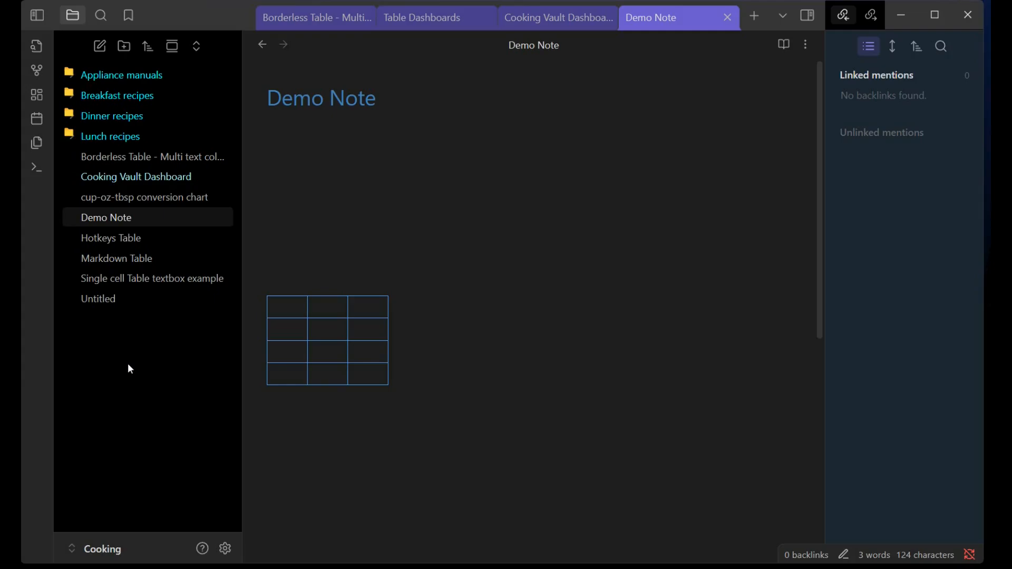
# Step: Add a cssclasses property with the value table-dashboard to Demo Note
pyautogui.write('---')
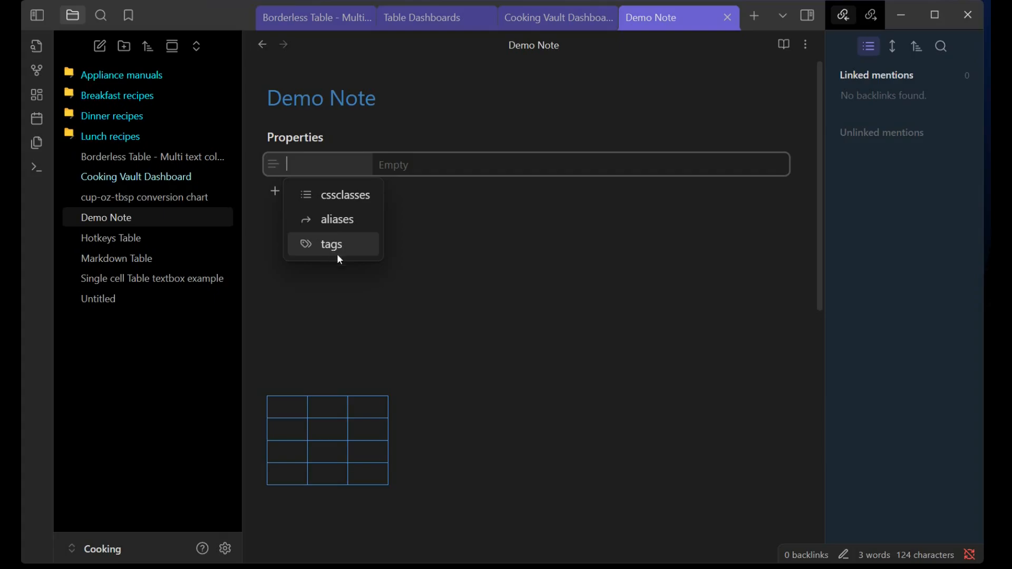
pyautogui.click(356, 199)
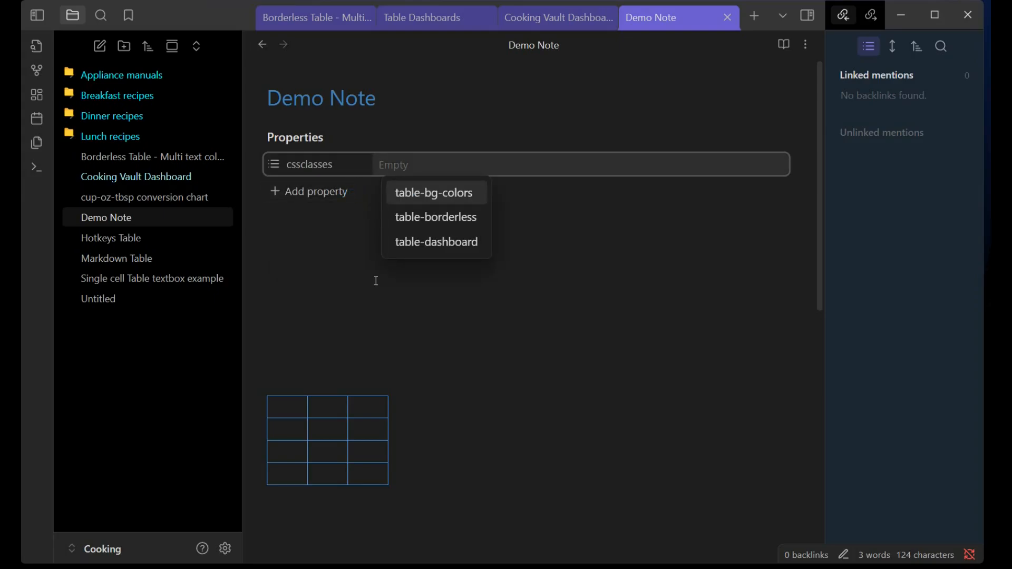
pyautogui.click(442, 242)
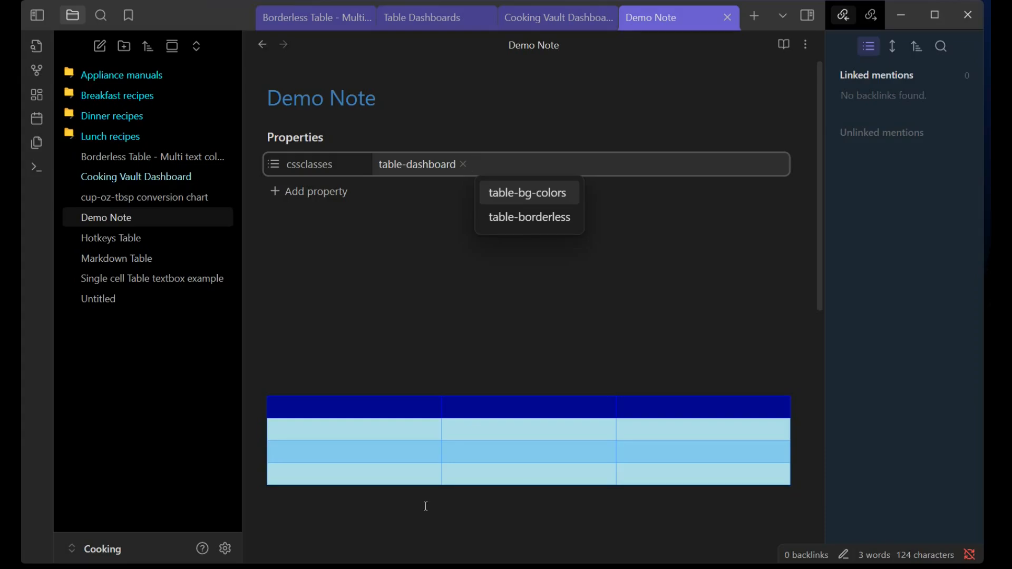
# Step: Insert a new two-column table in Demo Note and view it together with the note's properties
pyautogui.scroll(-1, 426, 506)
pyautogui.scroll(-2, 425, 506)
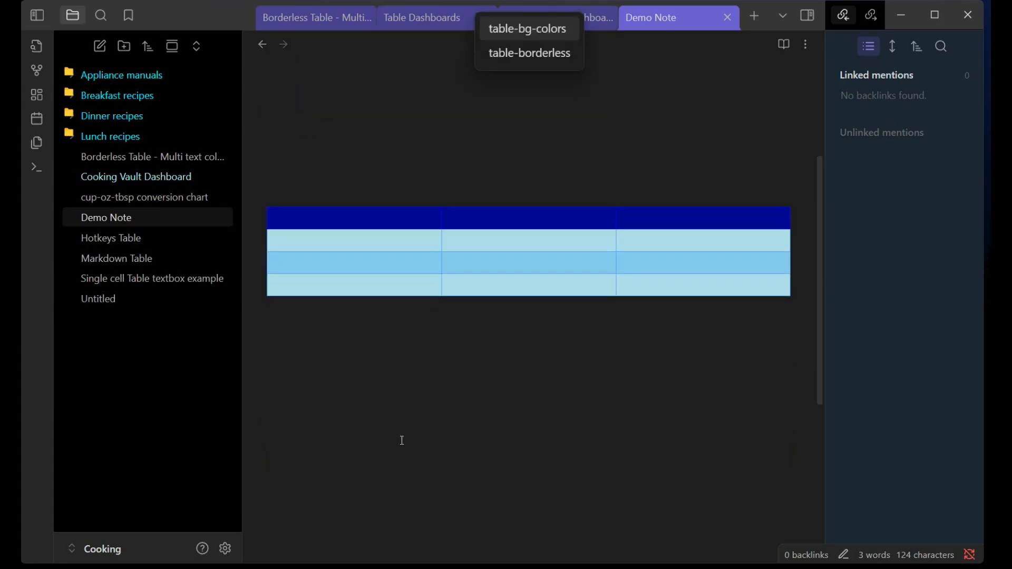
pyautogui.rightClick(370, 386)
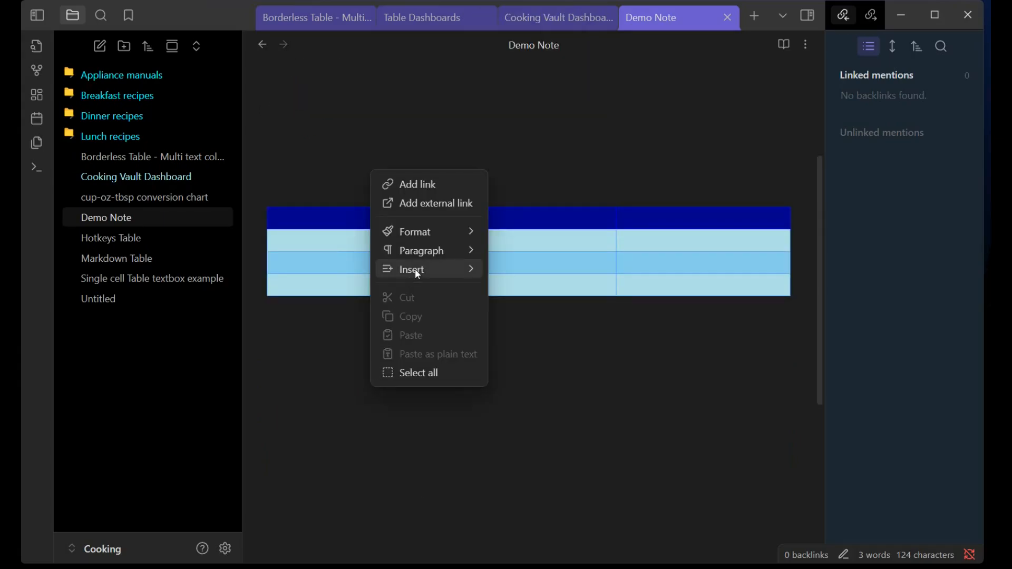
pyautogui.moveTo(457, 270)
pyautogui.click(523, 288)
pyautogui.scroll(4, 530, 446)
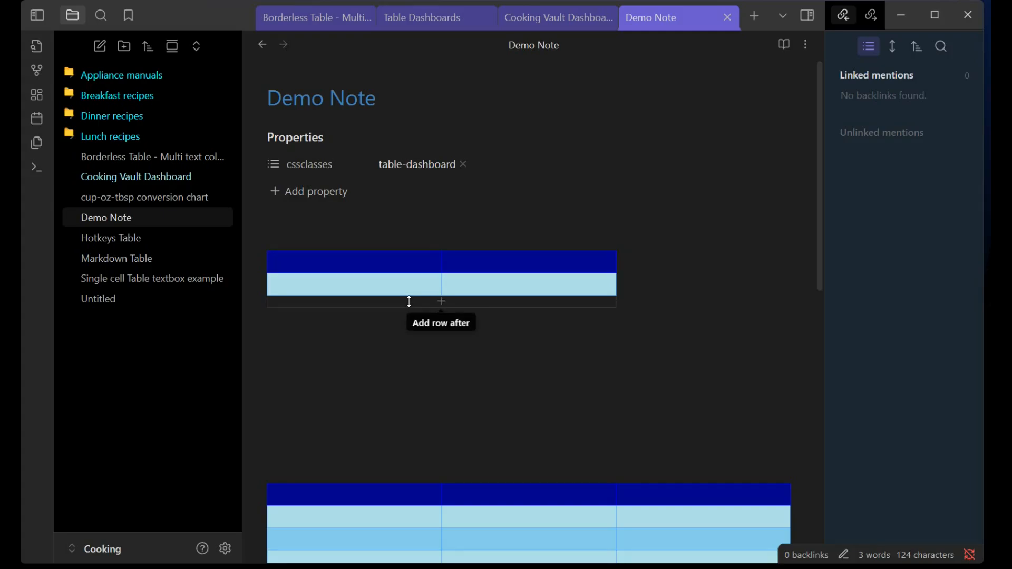
# Step: Remove the table-dashboard value from Demo Note's cssclasses property and check both tables
pyautogui.click(463, 164)
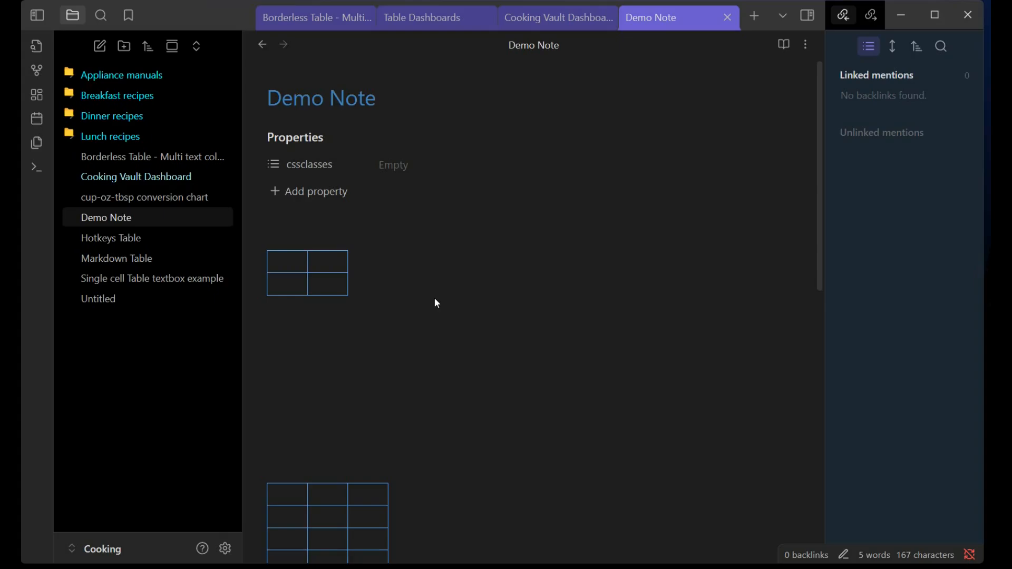
pyautogui.scroll(-1, 435, 301)
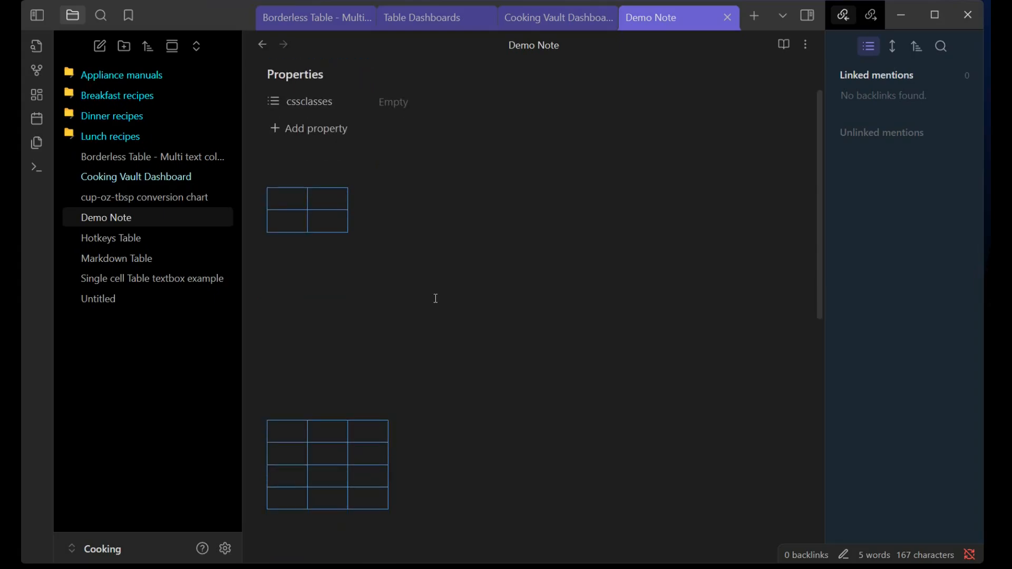
# Step: Open Cooking Vault Dashboard, review the .table-dashboard CSS code, and expand the note's properties to compare its cssclasses value
pyautogui.click(181, 175)
pyautogui.scroll(-5, 494, 337)
pyautogui.scroll(-8, 494, 337)
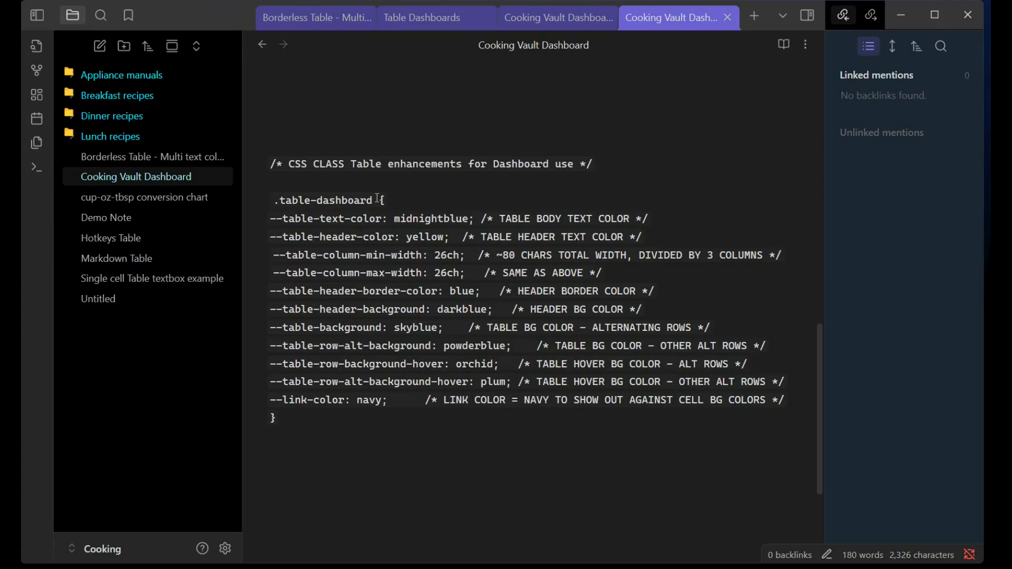
pyautogui.scroll(3, 377, 198)
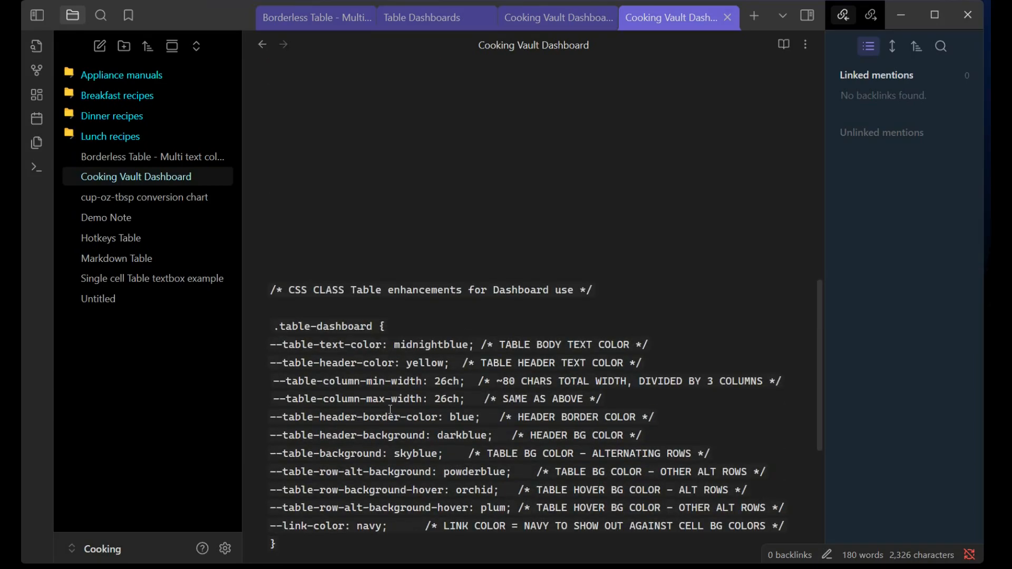
pyautogui.scroll(15, 390, 410)
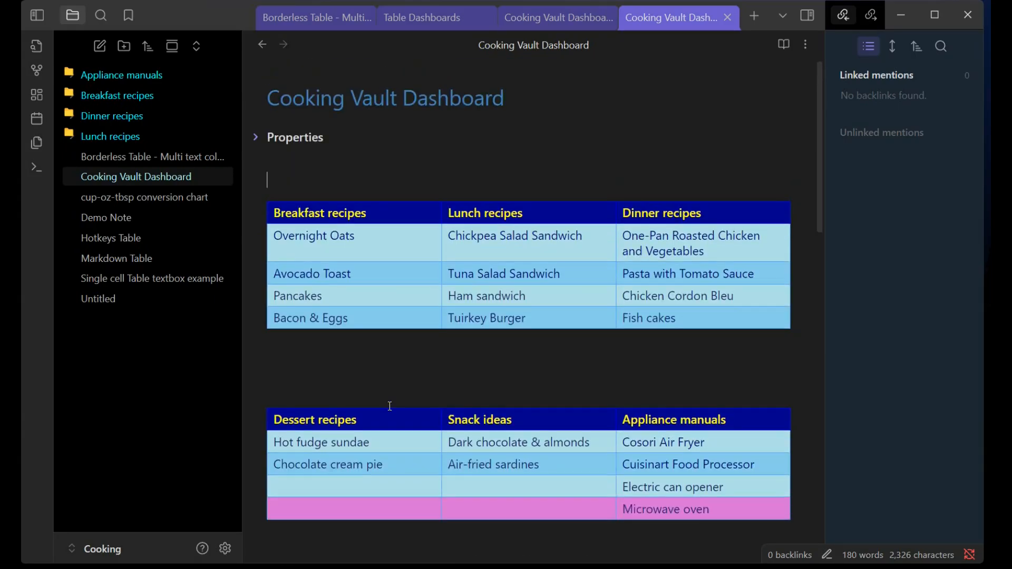
pyautogui.click(256, 136)
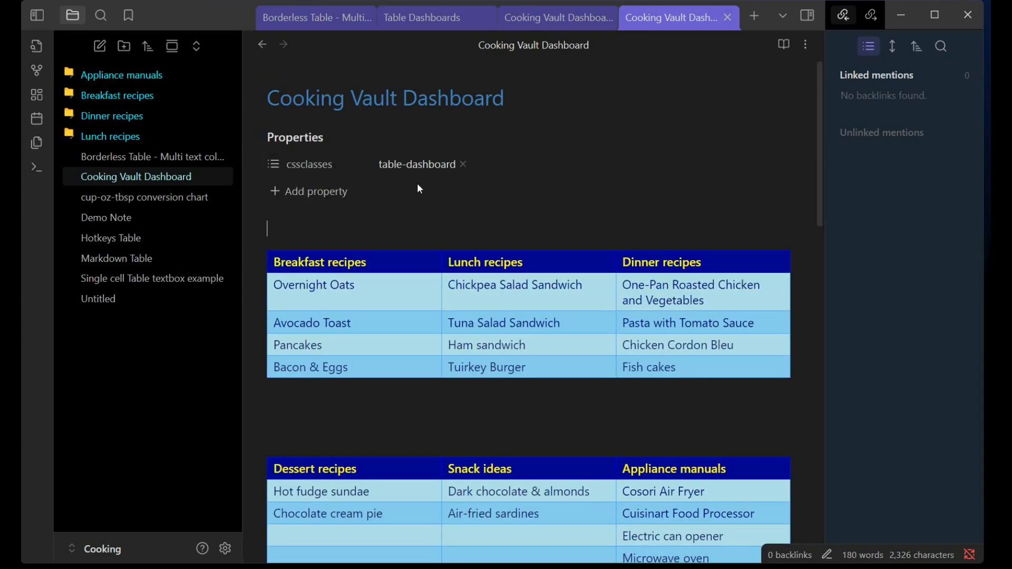
# Step: Highlight the comment text "CSS CLASS Table enhancements for Dashboard use" above the CSS code, and place the cursor in the --table-text-color line
pyautogui.scroll(-15, 470, 525)
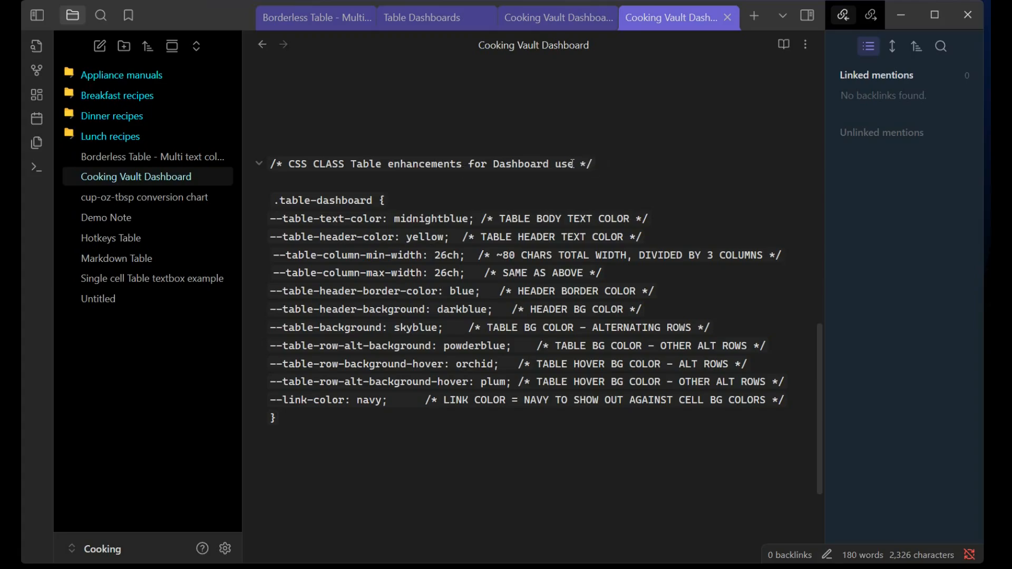
pyautogui.moveTo(572, 164); pyautogui.dragTo(291, 164)
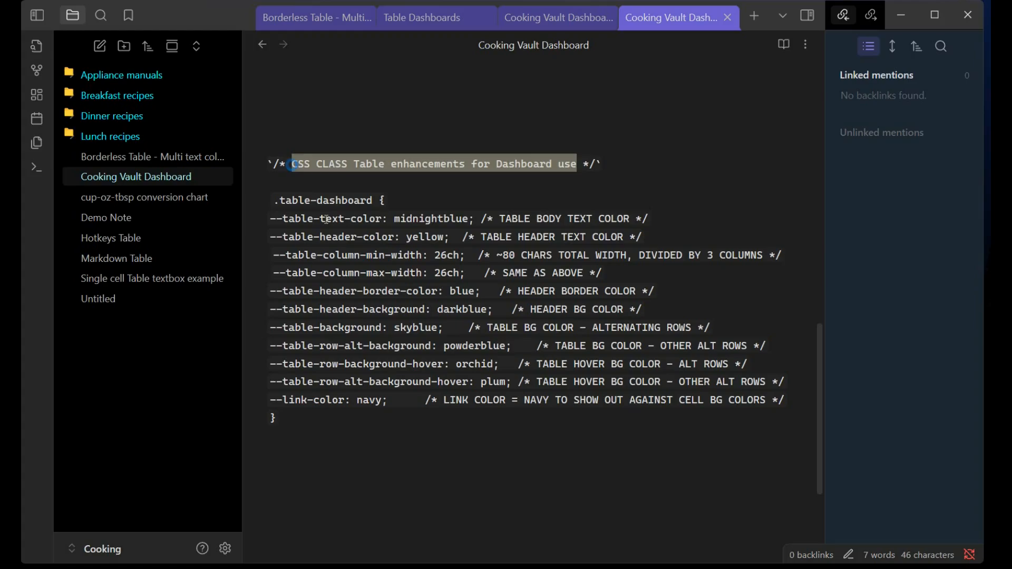
pyautogui.click(404, 219)
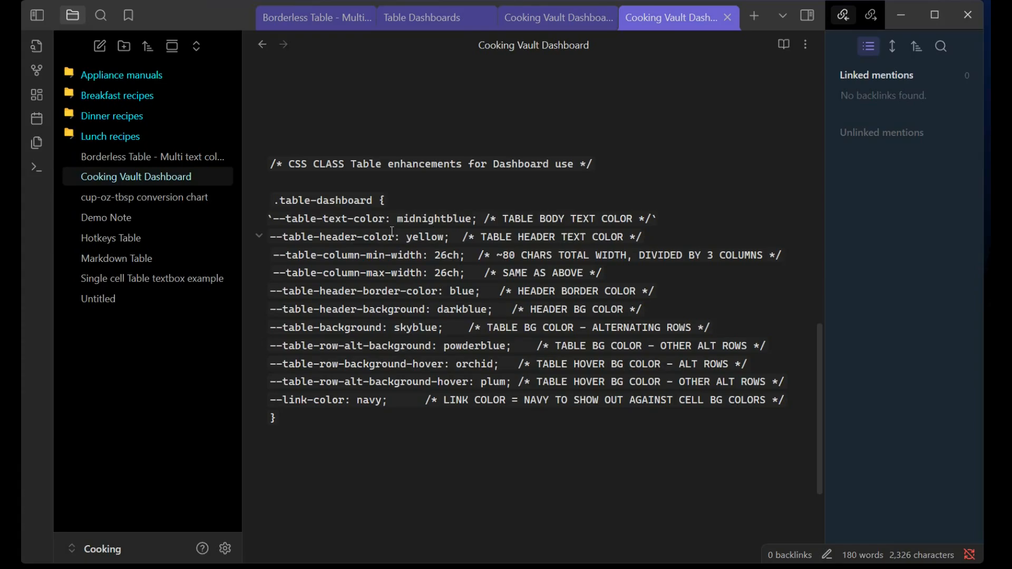
# Step: Compare the header text, border and background color variables in the CSS code with the headers of the dashboard tables
pyautogui.scroll(10, 430, 242)
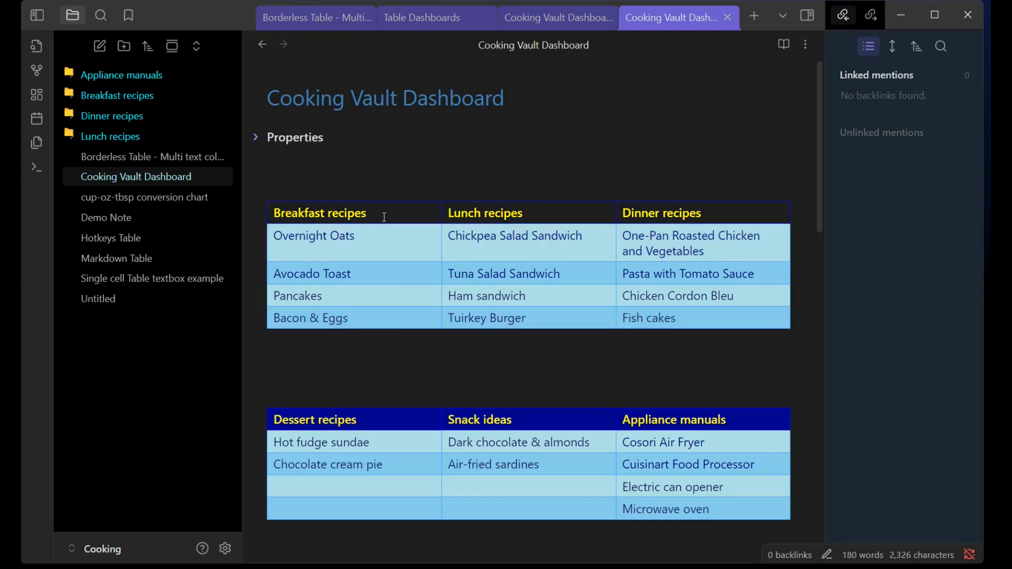
pyautogui.scroll(-15, 461, 365)
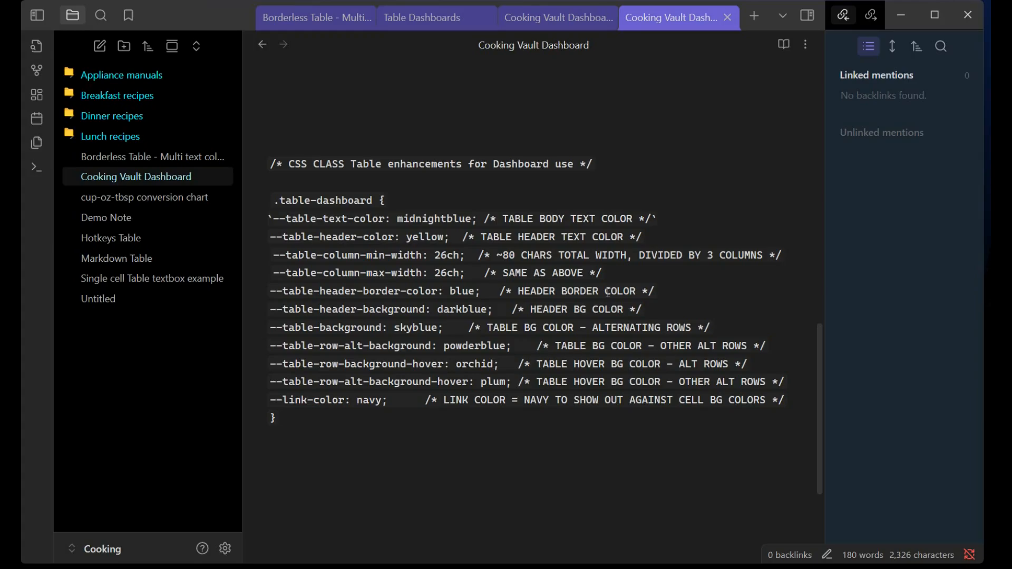
pyautogui.scroll(10, 477, 294)
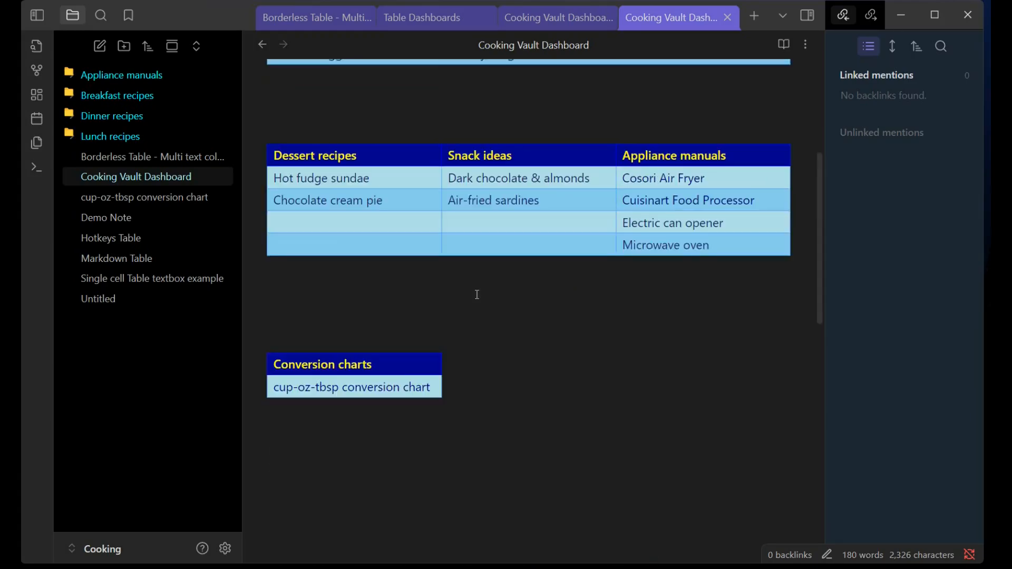
pyautogui.scroll(1, 477, 294)
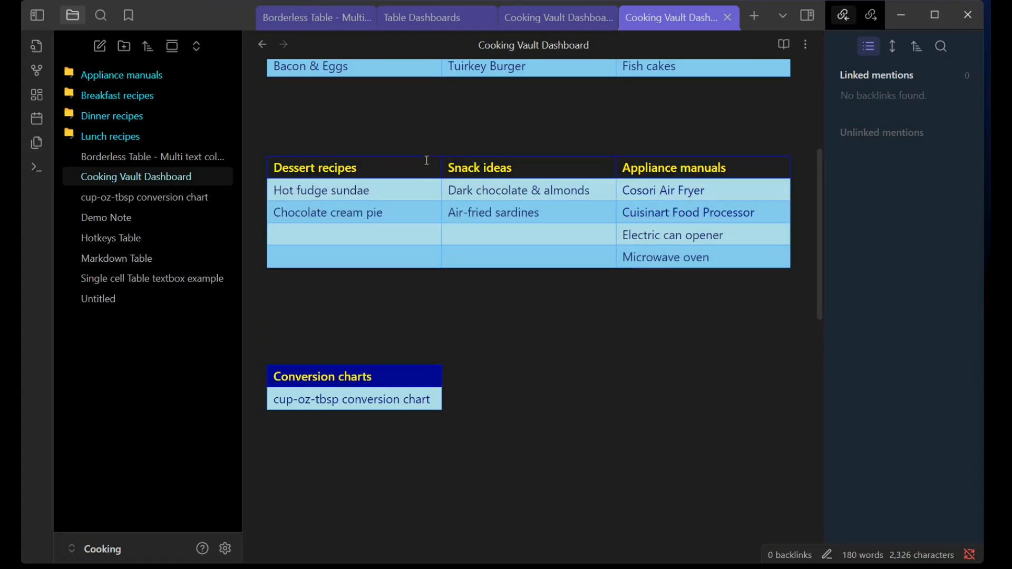
pyautogui.scroll(-8, 550, 424)
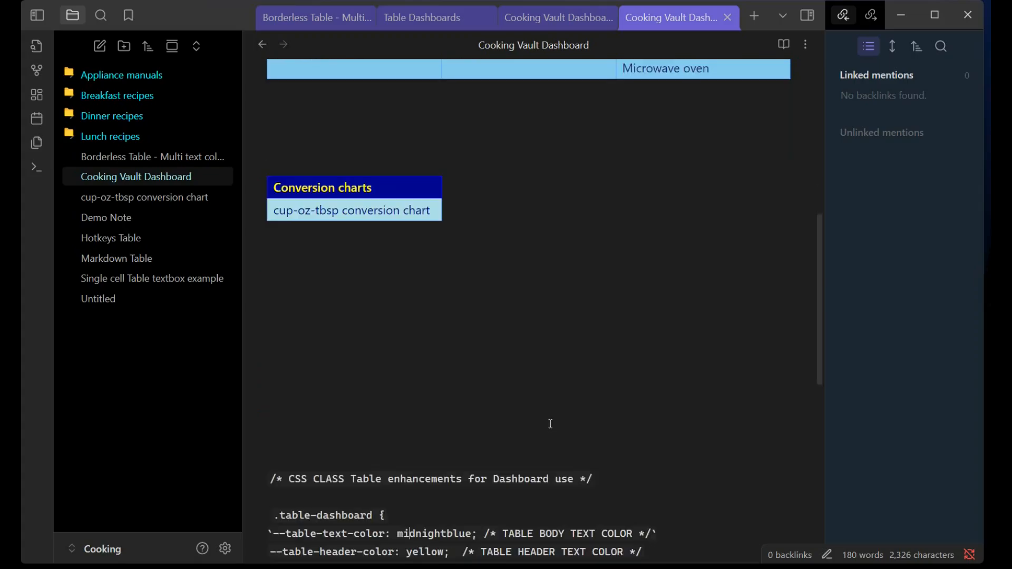
pyautogui.scroll(-1, 550, 422)
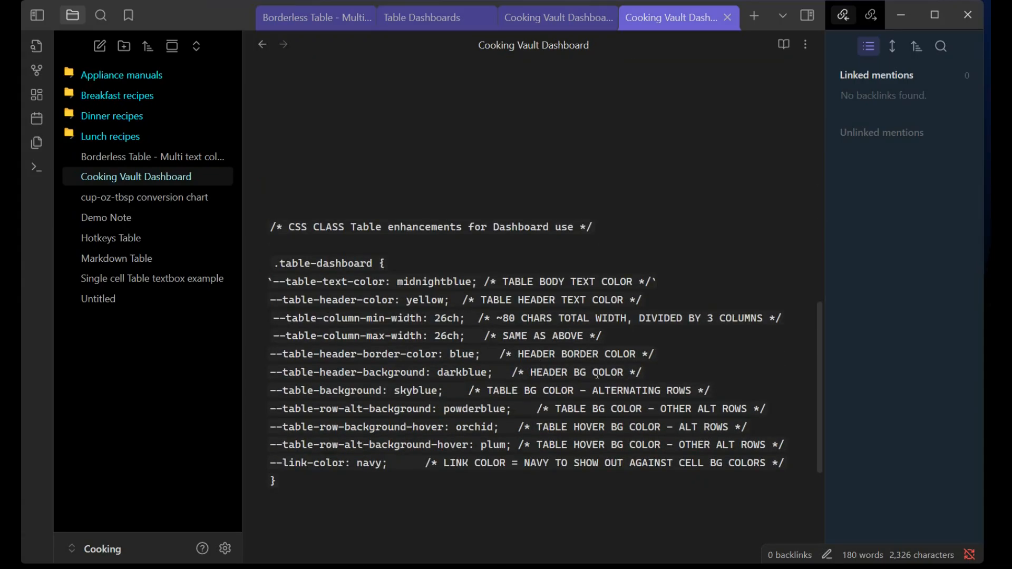
pyautogui.scroll(8, 468, 380)
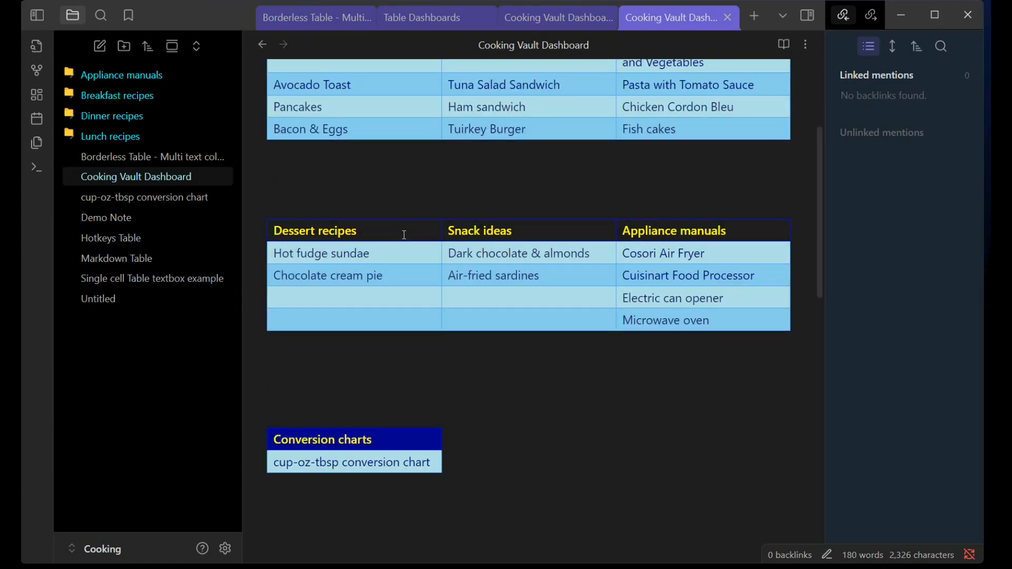
# Step: Compare the alternating row background variables with the dashboard table rows, and highlight --table-row-alt-background in the CSS code
pyautogui.scroll(-7, 542, 437)
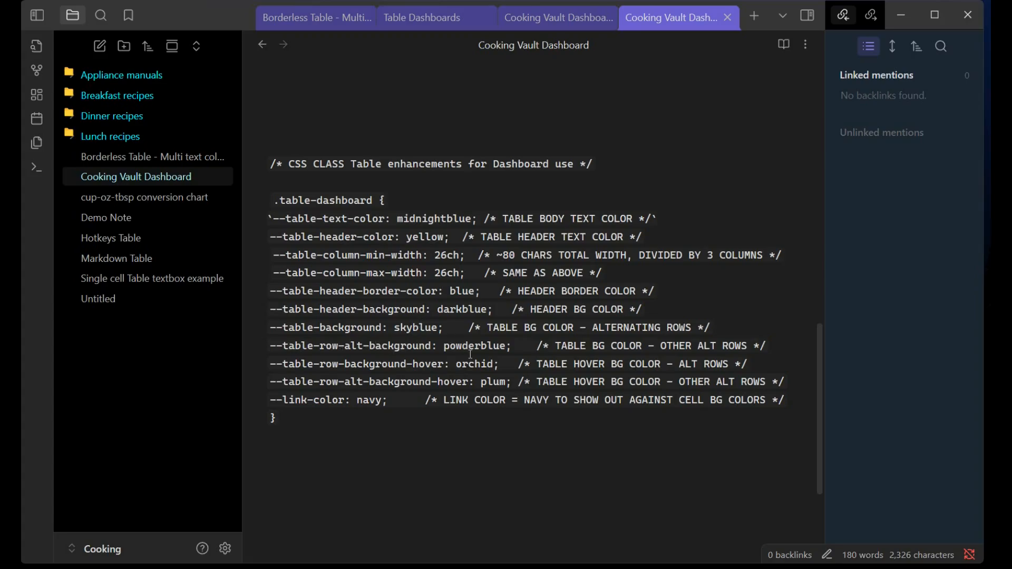
pyautogui.scroll(15, 470, 354)
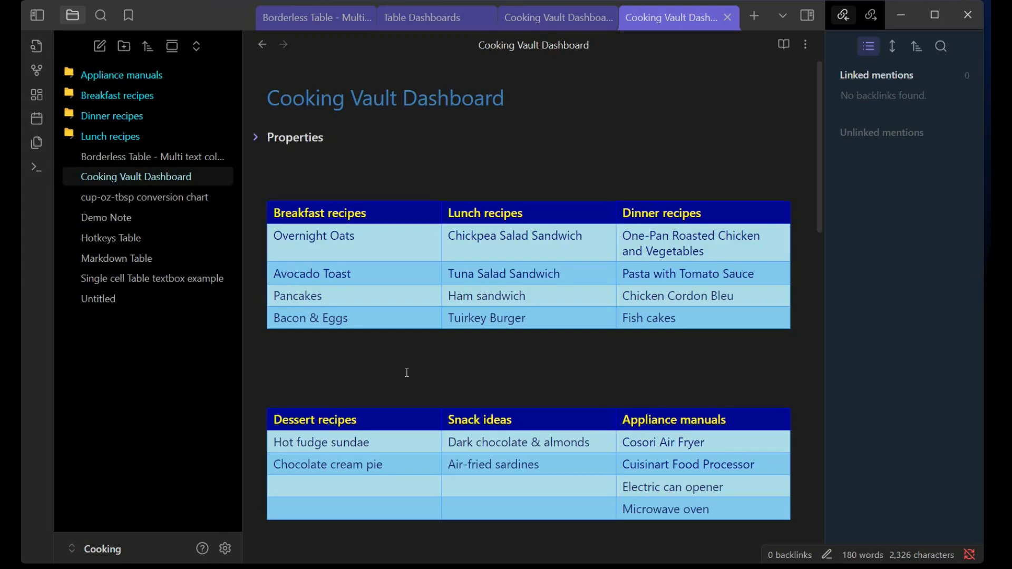
pyautogui.scroll(-15, 406, 372)
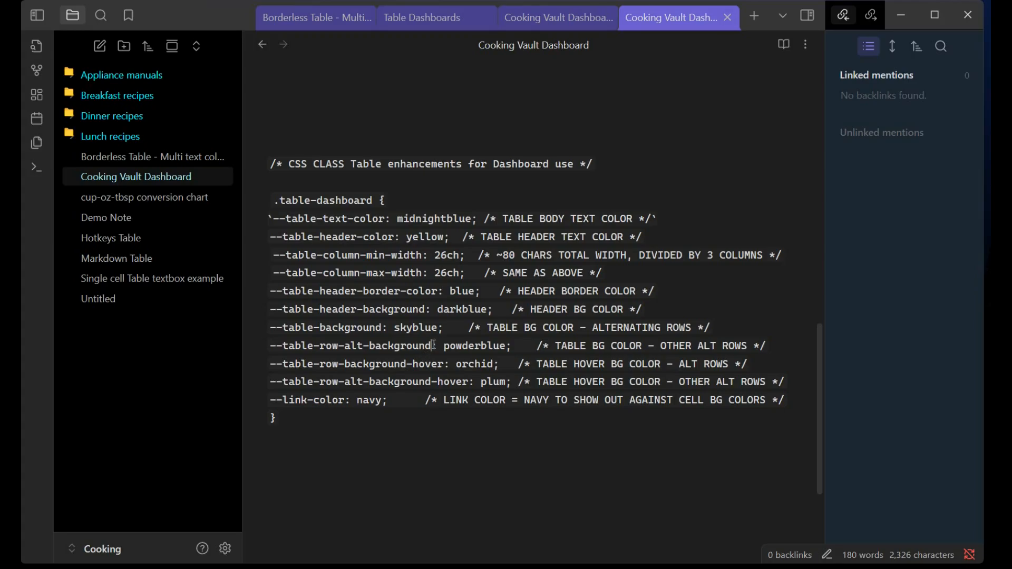
pyautogui.moveTo(434, 346); pyautogui.dragTo(267, 349)
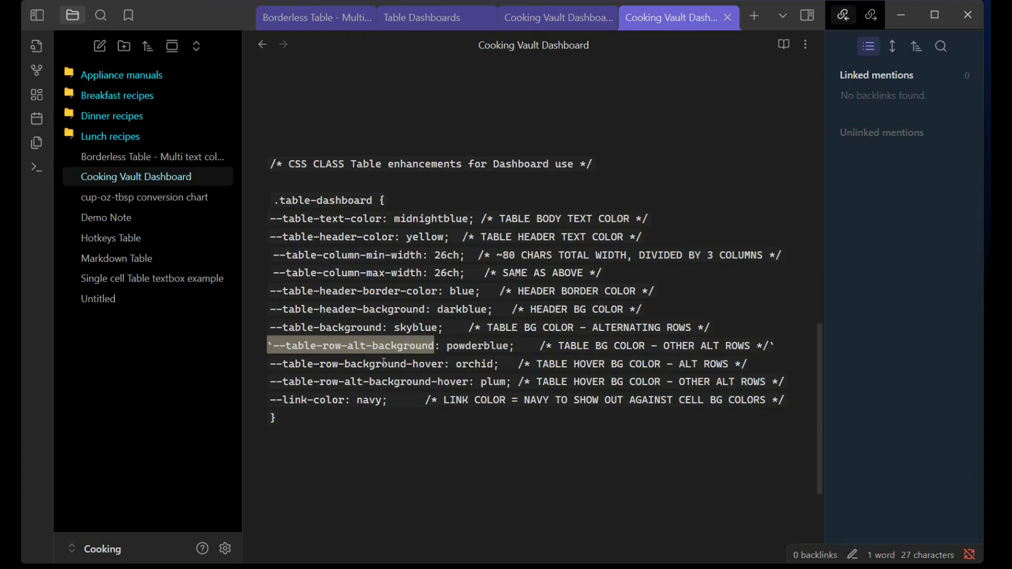
pyautogui.click(391, 455)
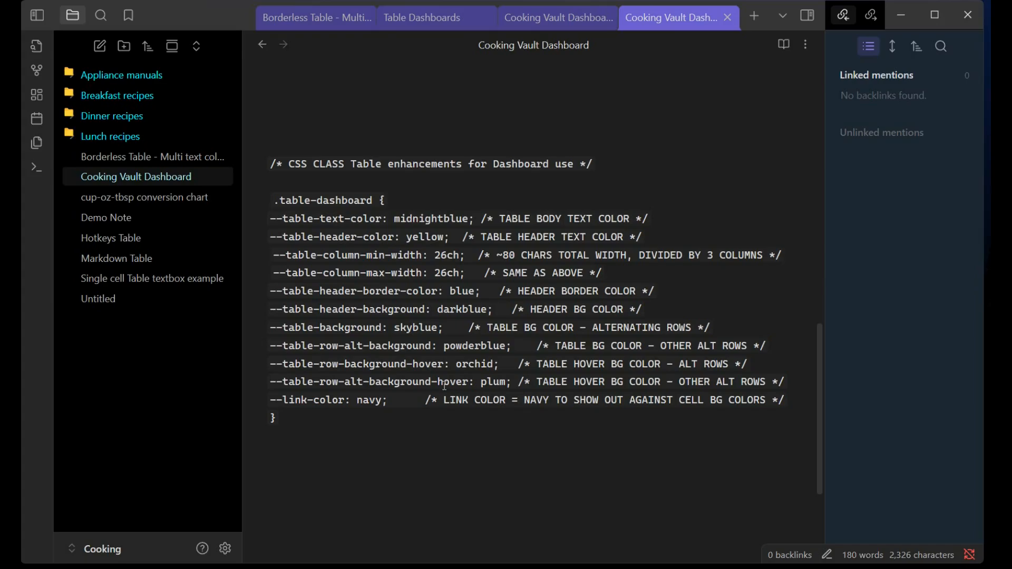
# Step: Examine the row hover and link color variables in the CSS code against the rows and links of the dashboard tables
pyautogui.scroll(10, 444, 385)
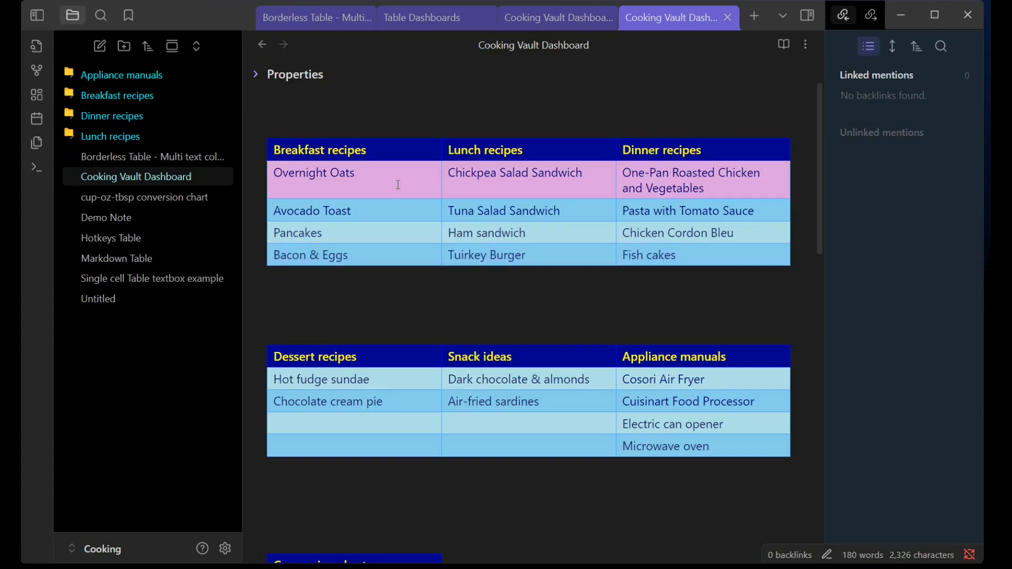
pyautogui.scroll(-8, 397, 487)
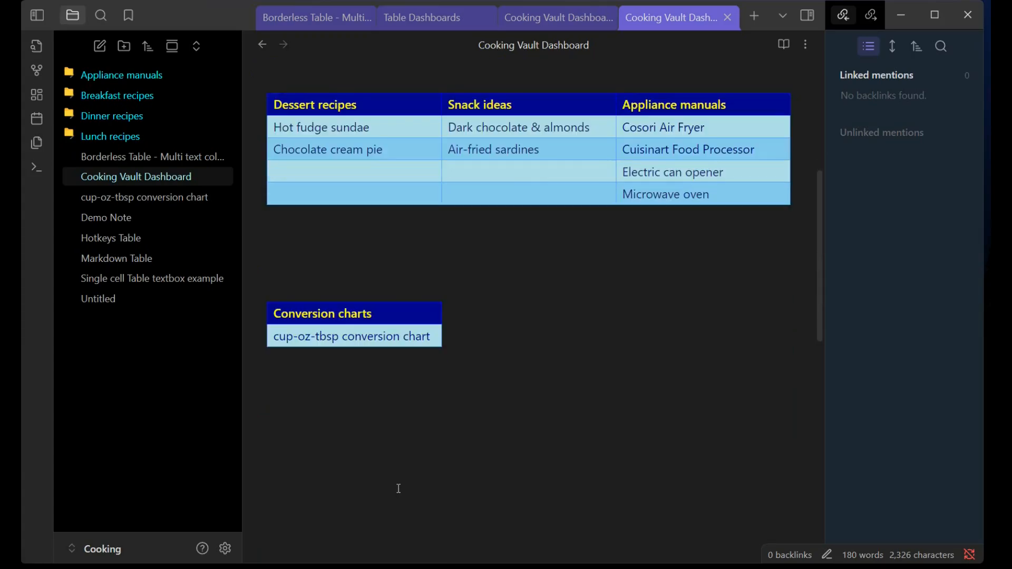
pyautogui.scroll(-5, 399, 488)
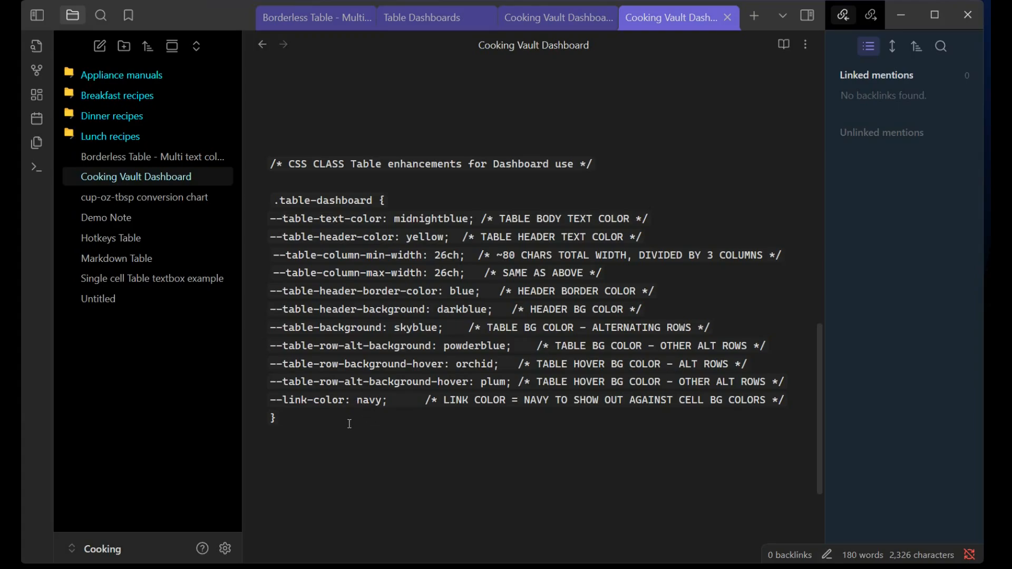
pyautogui.scroll(5, 349, 424)
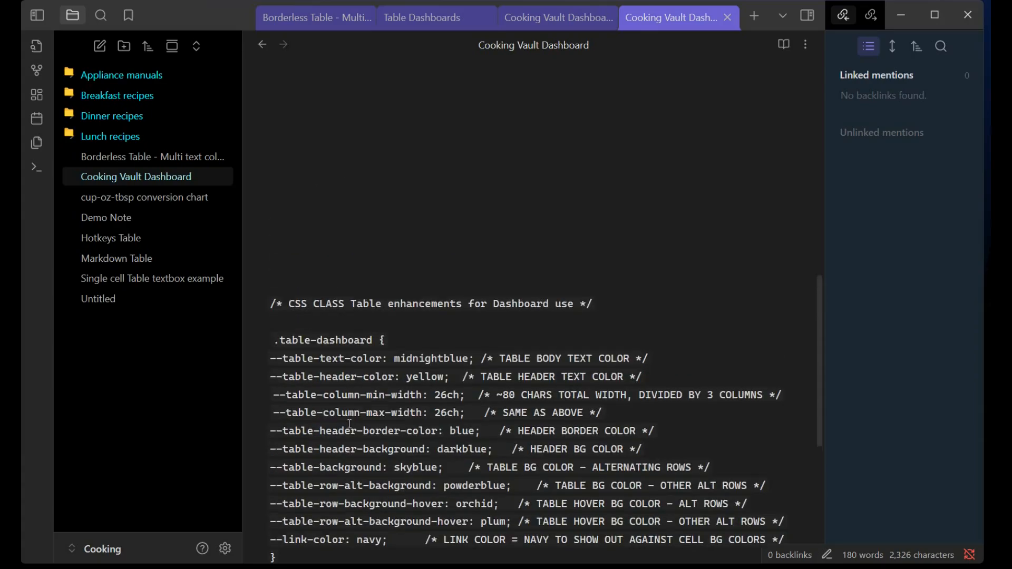
pyautogui.scroll(5, 350, 423)
pyautogui.scroll(4, 349, 424)
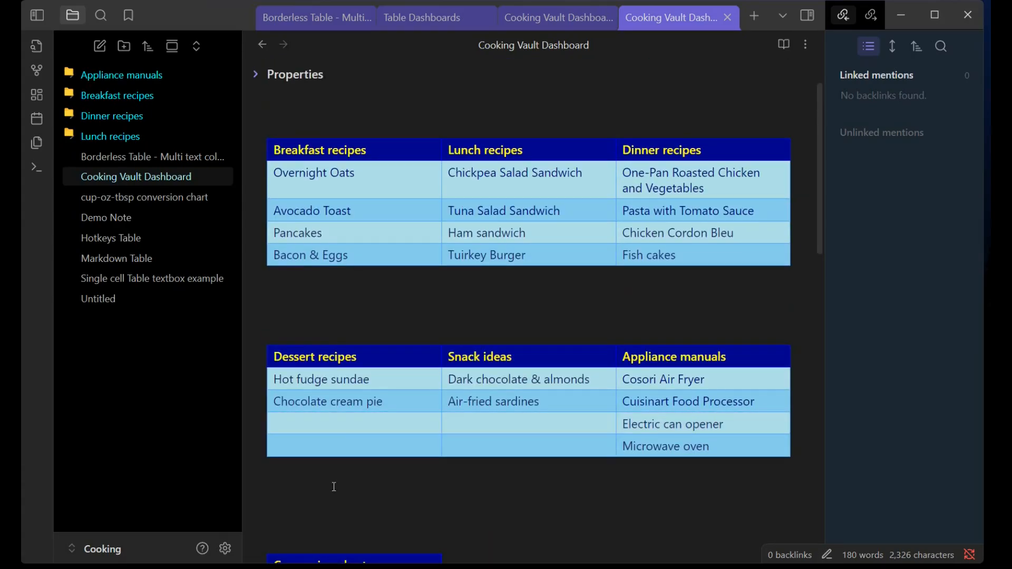
pyautogui.scroll(-8, 334, 486)
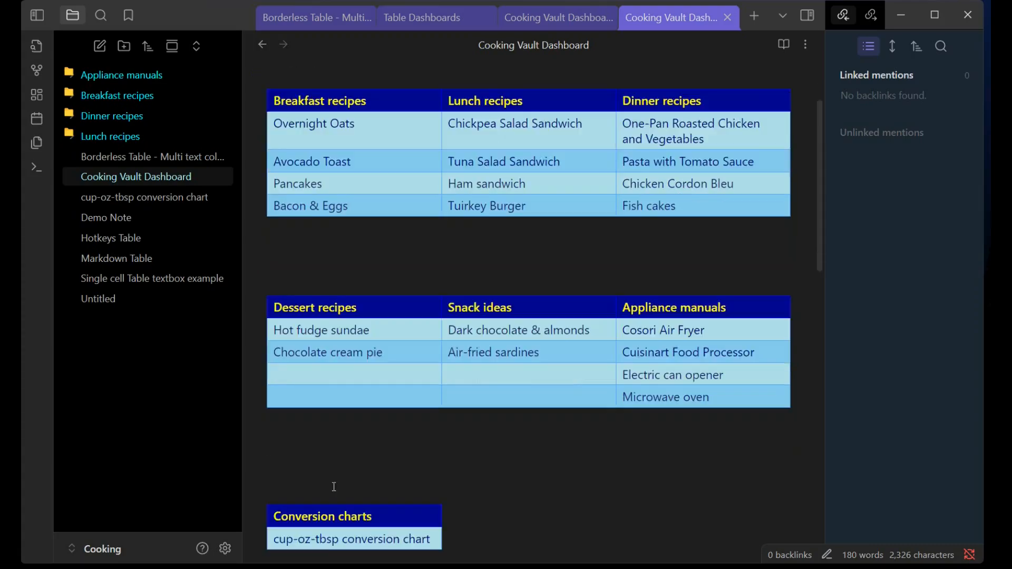
pyautogui.scroll(-2, 334, 487)
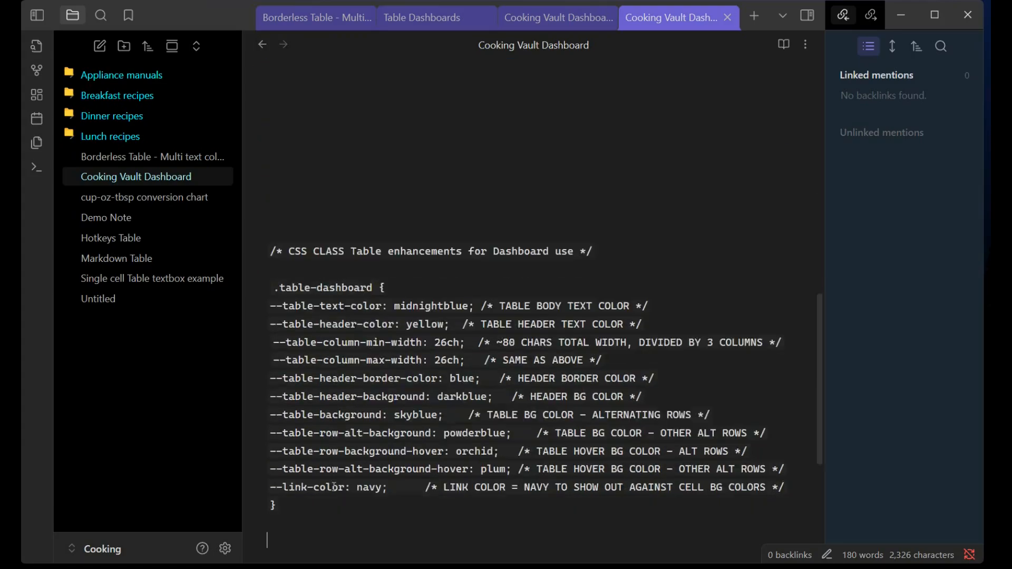
pyautogui.scroll(2, 334, 487)
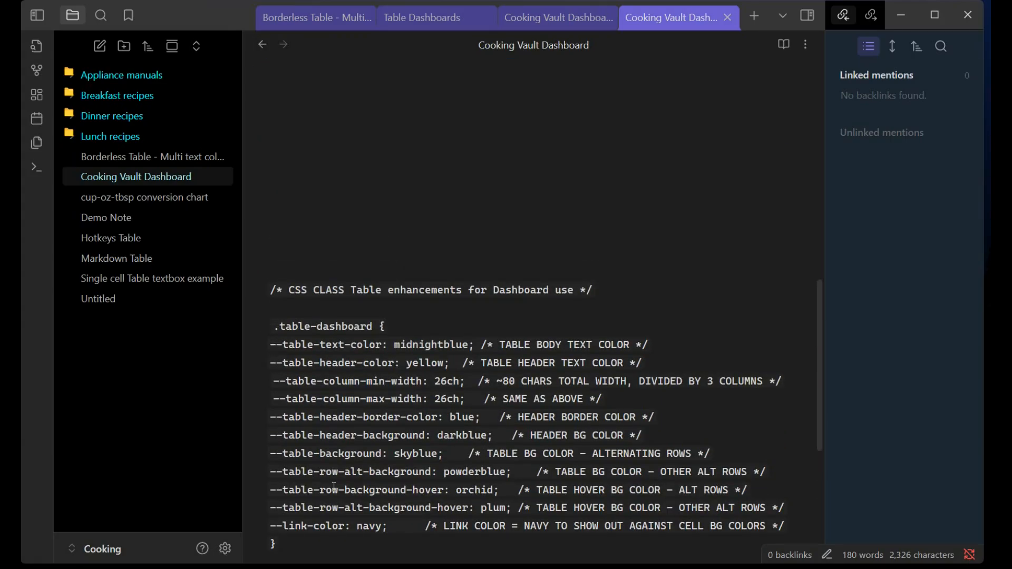
# Step: Compare the styled tables and CSS code of Cooking Vault Dashboard with the plain tables in Demo Note, and return to the dashboard
pyautogui.scroll(3, 334, 487)
pyautogui.scroll(-6, 334, 487)
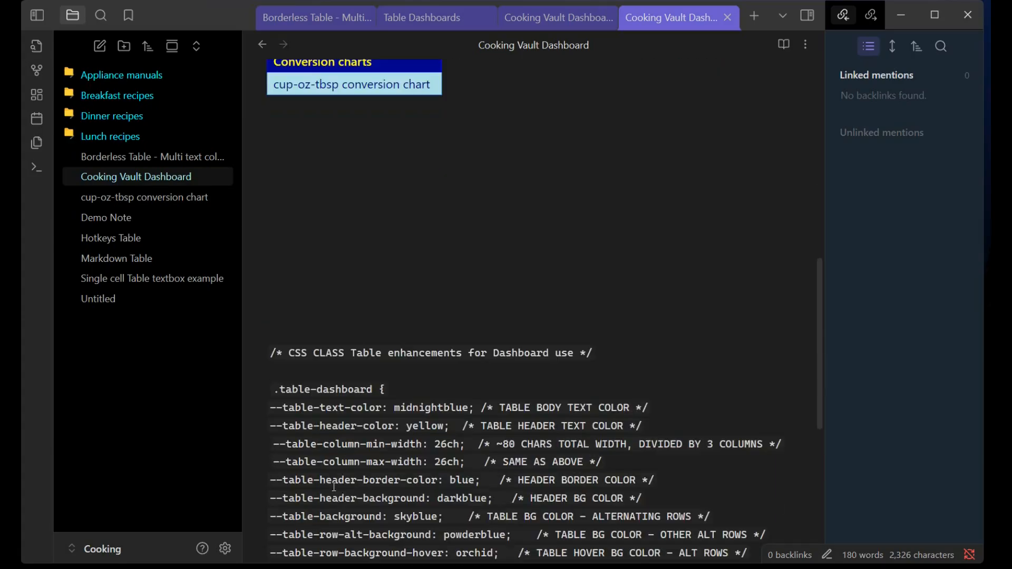
pyautogui.scroll(3, 359, 389)
pyautogui.scroll(6, 358, 389)
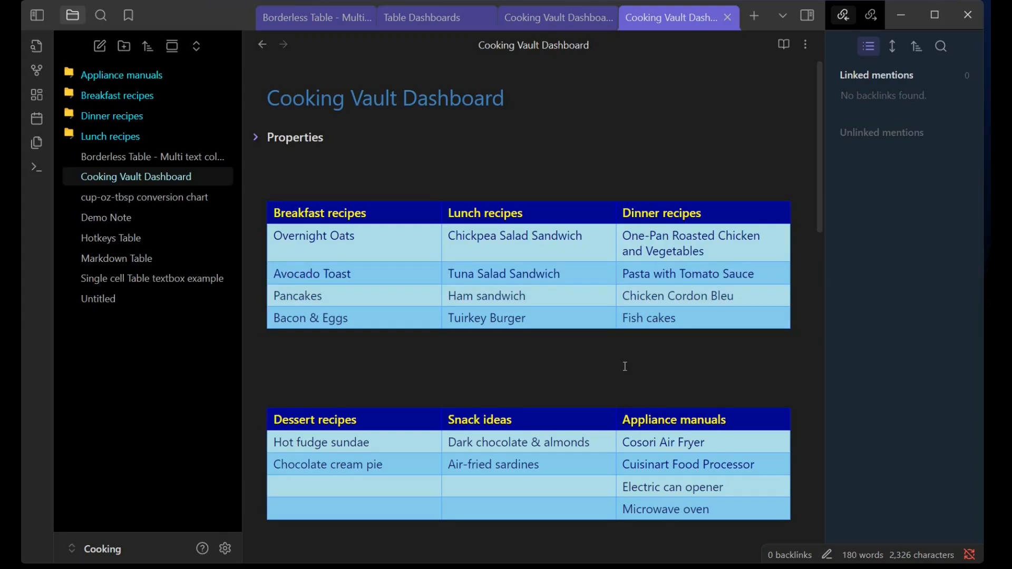
pyautogui.click(128, 217)
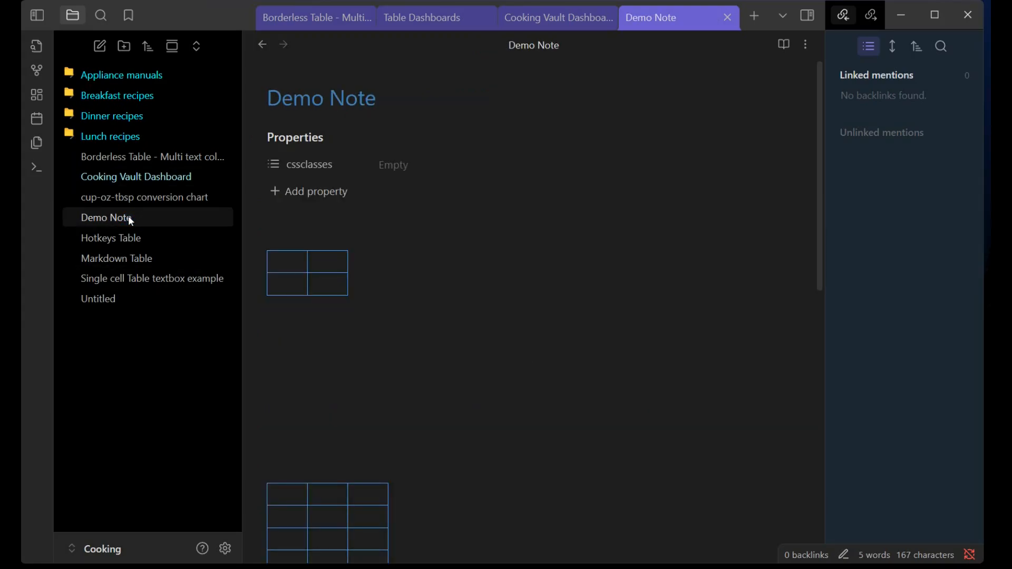
pyautogui.click(146, 182)
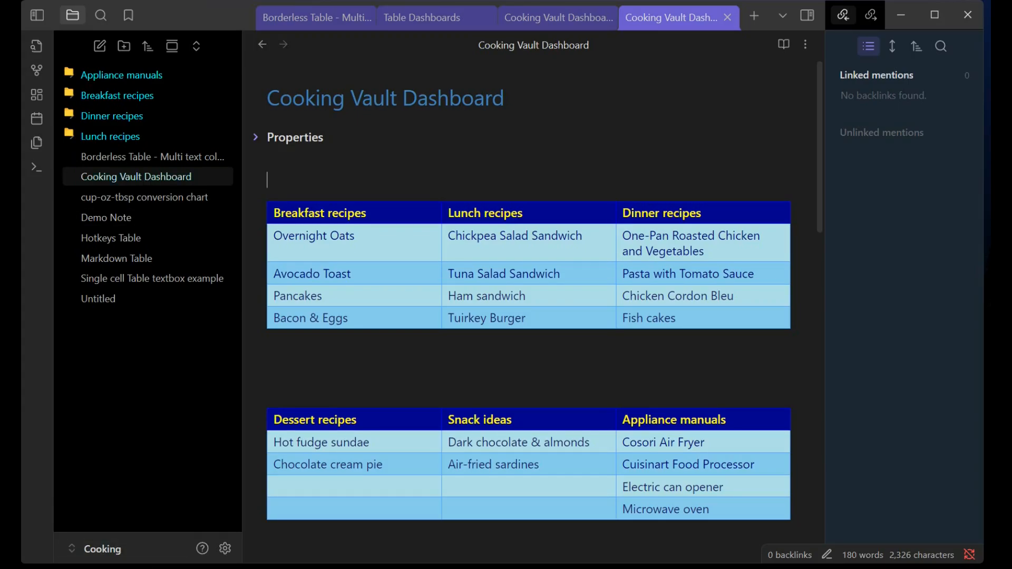
# Step: Switch to the Obsidian Developer Docs in the browser and open the Table page from the Editor section of the CSS variables reference
pyautogui.hotkey('alt', 'Tab')
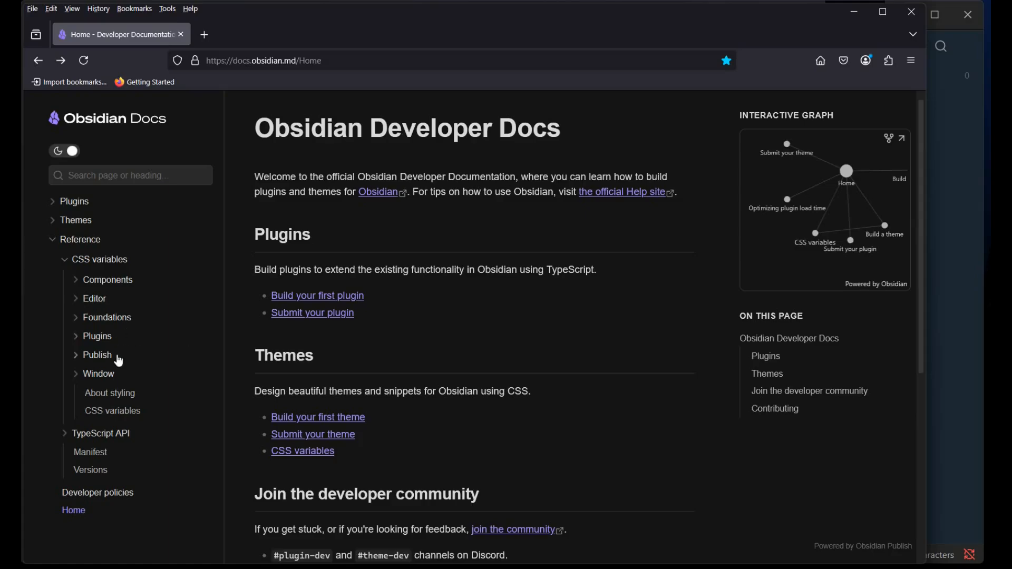
pyautogui.click(120, 416)
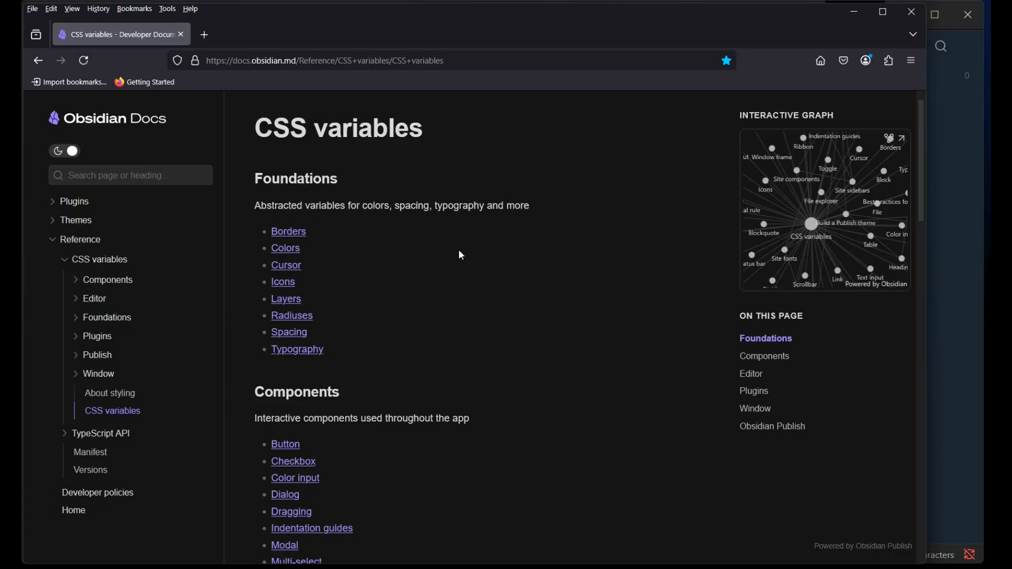
pyautogui.scroll(-10, 461, 256)
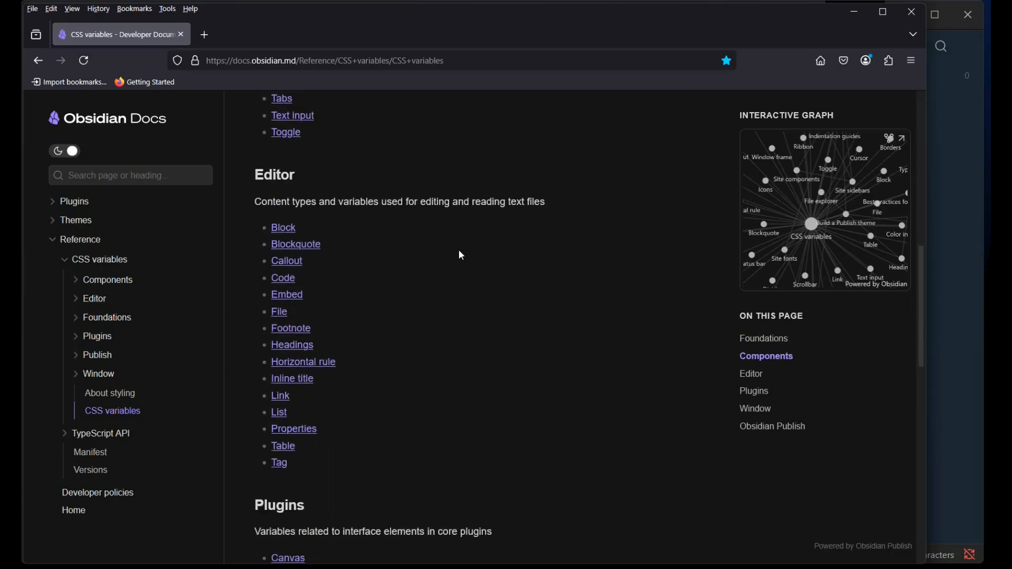
pyautogui.scroll(-3, 461, 256)
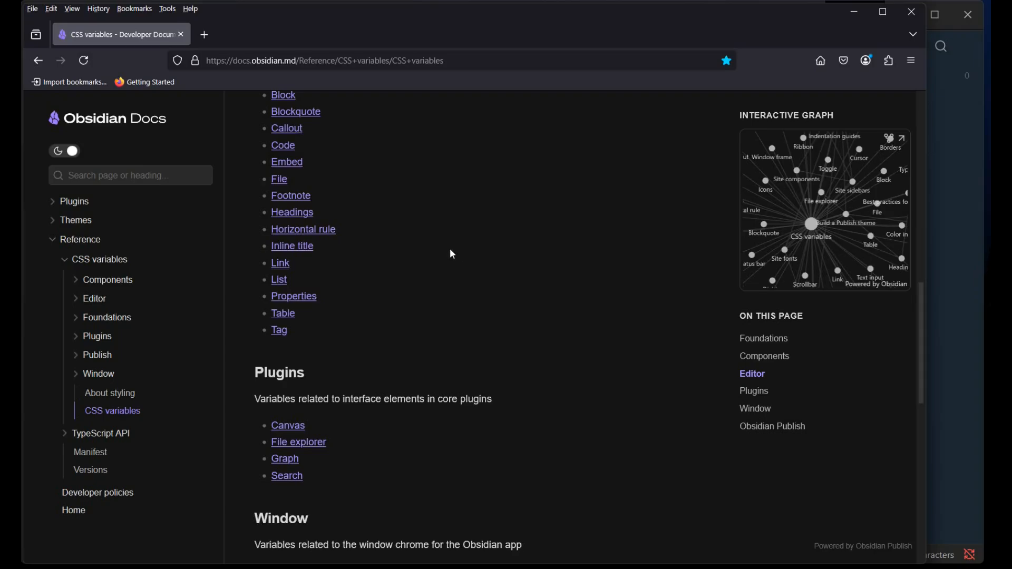
pyautogui.click(283, 314)
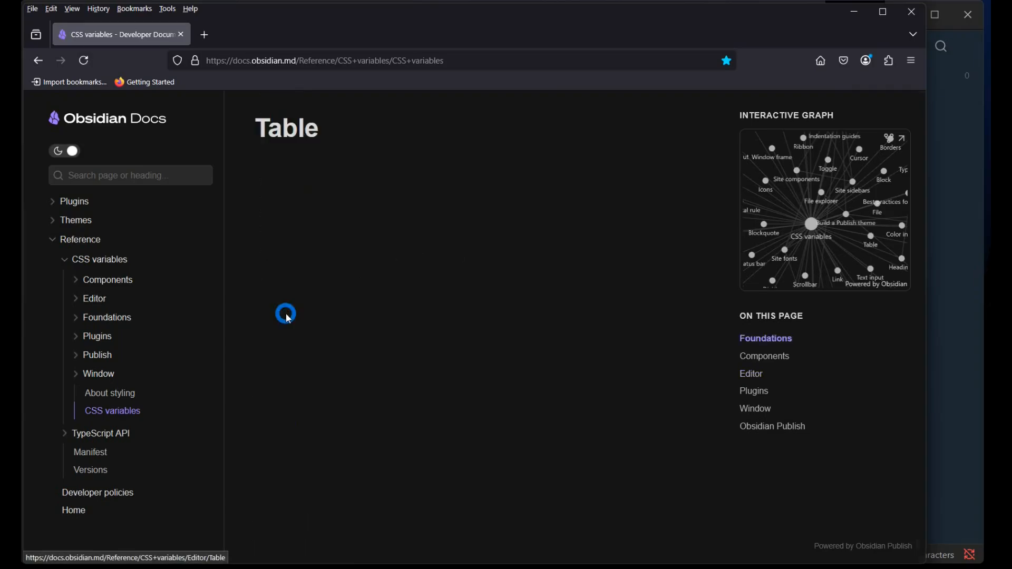
# Step: Examine the documented table CSS variables and their descriptions, and minimize the browser
pyautogui.scroll(-9, 465, 207)
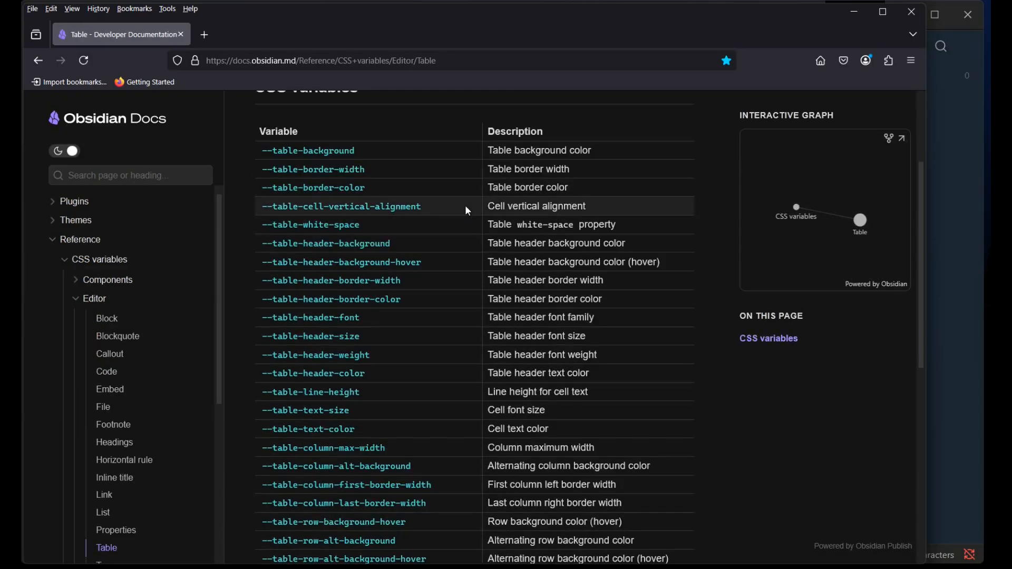
pyautogui.scroll(-1, 467, 214)
pyautogui.scroll(10, 465, 210)
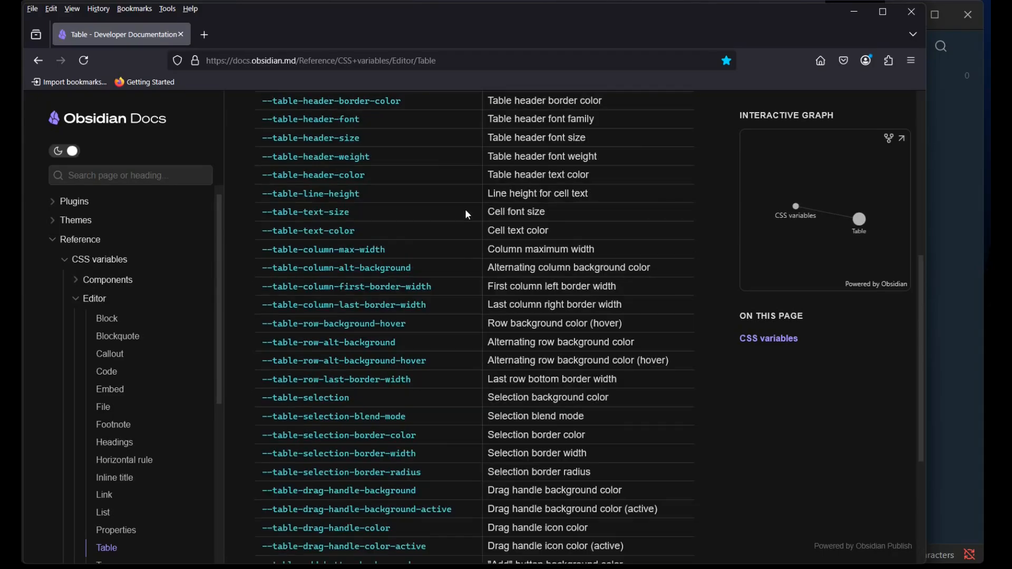
pyautogui.scroll(-1, 463, 216)
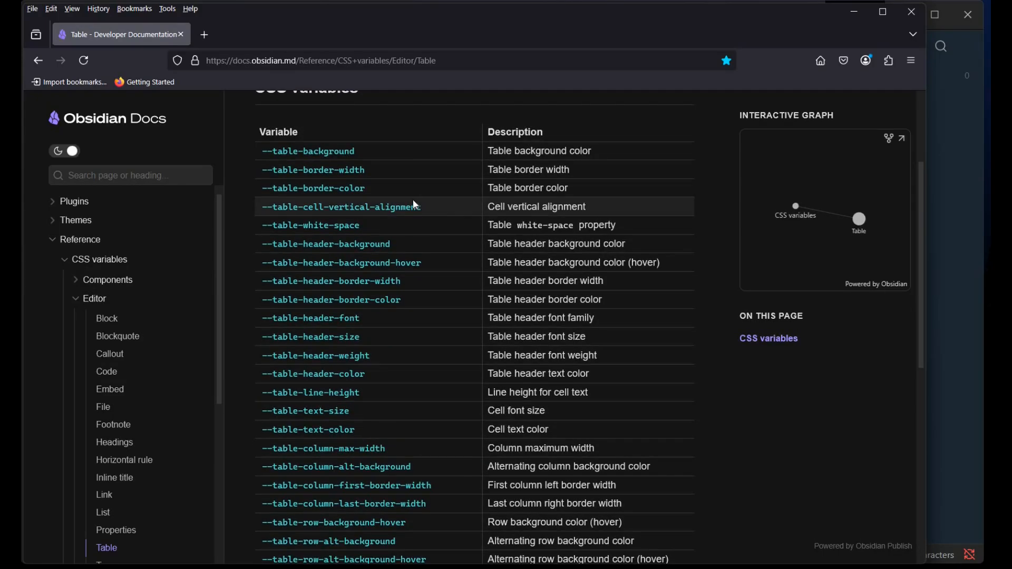
pyautogui.scroll(-1, 427, 350)
pyautogui.scroll(-6, 431, 356)
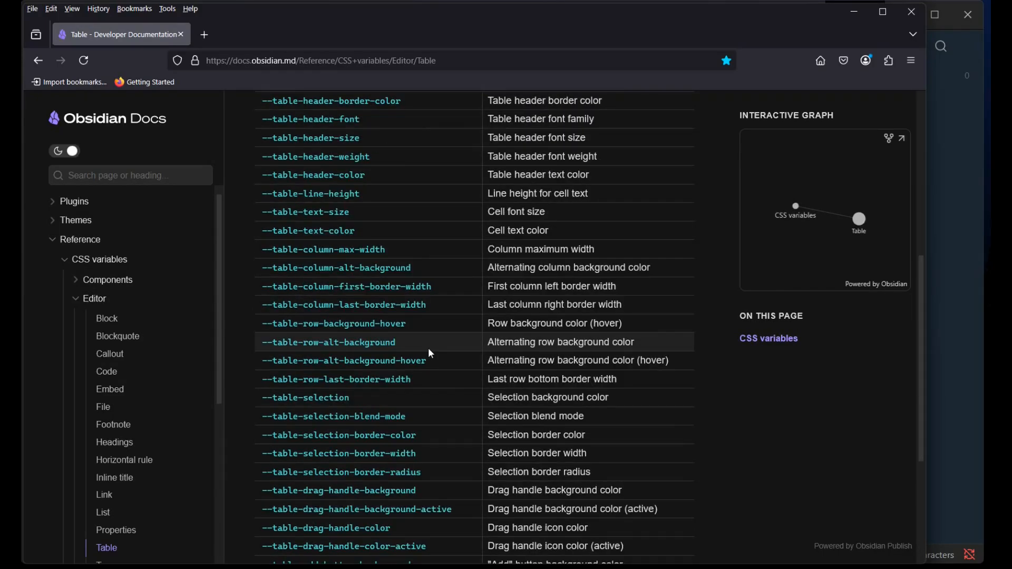
pyautogui.scroll(3, 430, 353)
pyautogui.scroll(5, 429, 350)
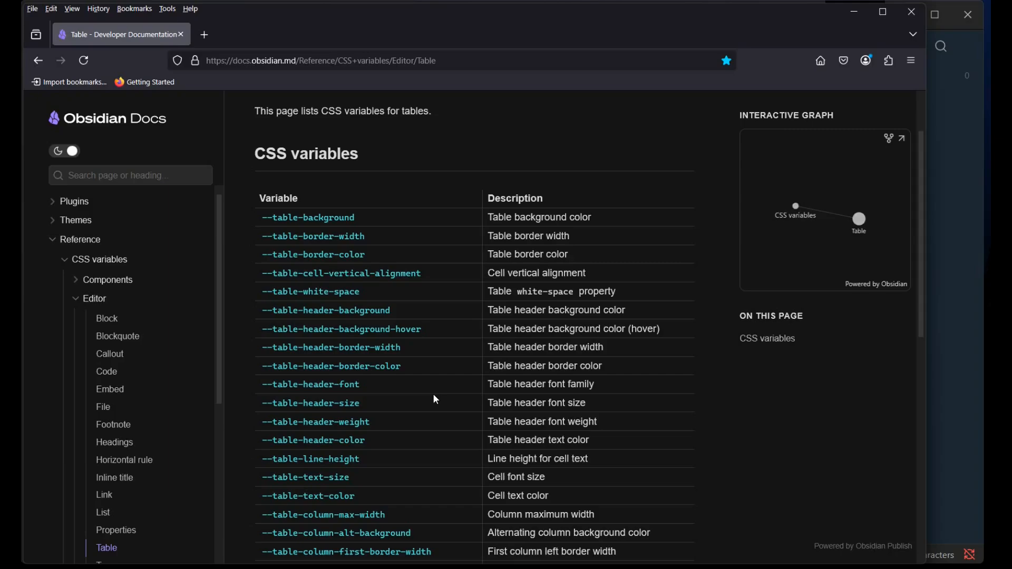
pyautogui.click(854, 13)
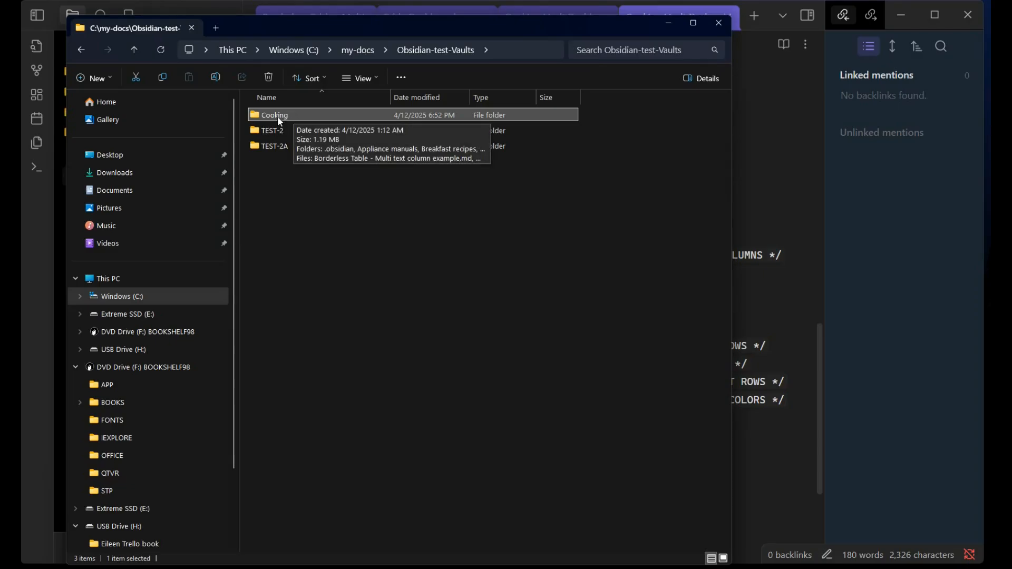
# Step: In File Explorer, open the snippets folder inside the Cooking vault's .obsidian folder
pyautogui.doubleClick(277, 116)
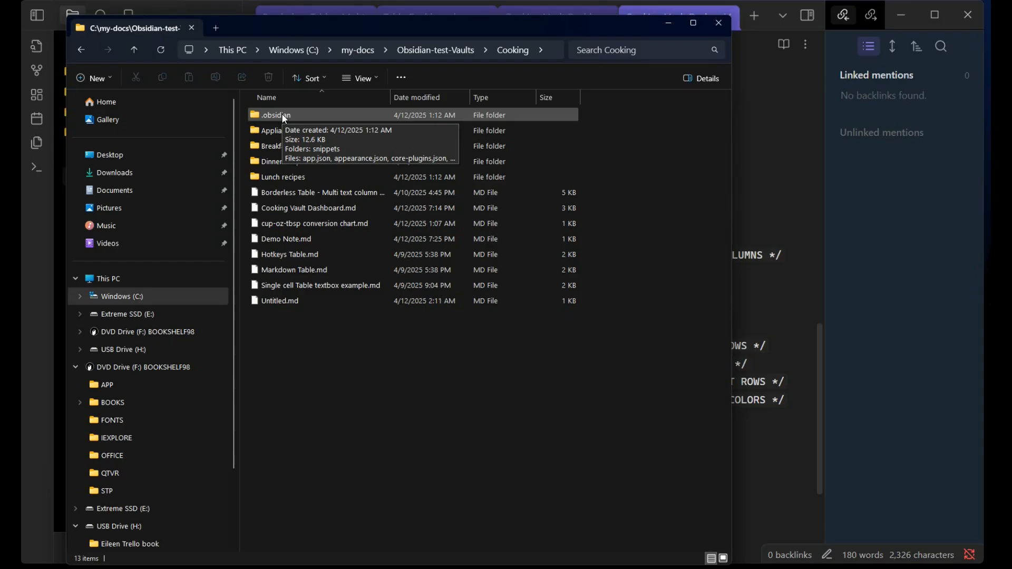
pyautogui.doubleClick(284, 116)
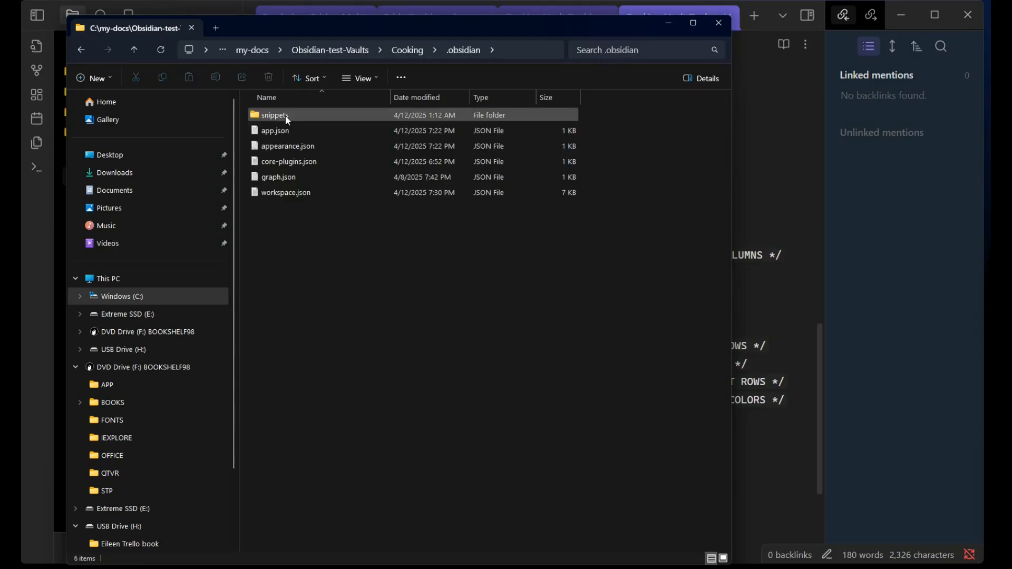
pyautogui.doubleClick(286, 115)
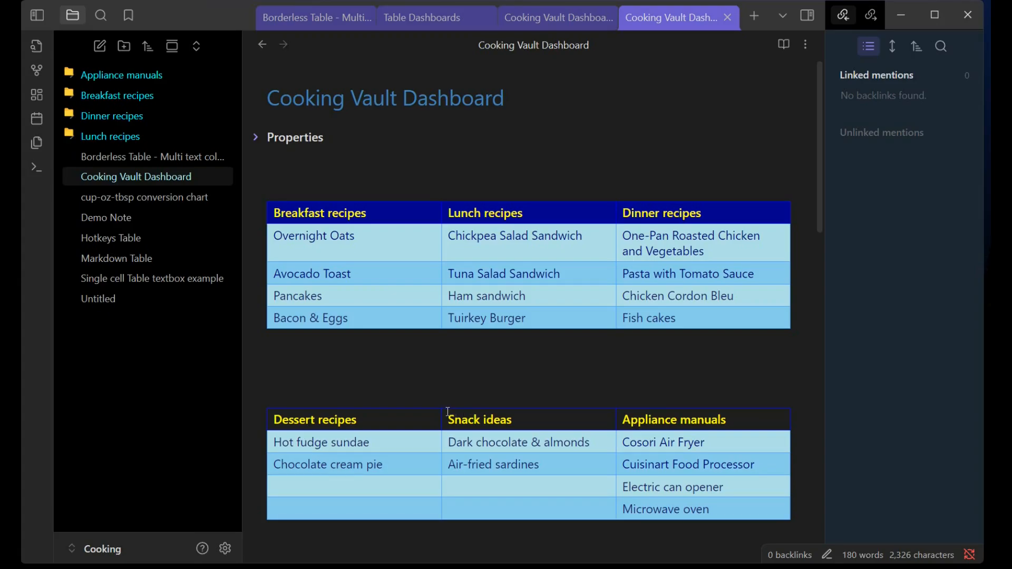
# Step: Disable the table-dashboard CSS snippet in Obsidian's appearance settings and return to the Cooking Vault Dashboard note
pyautogui.click(225, 548)
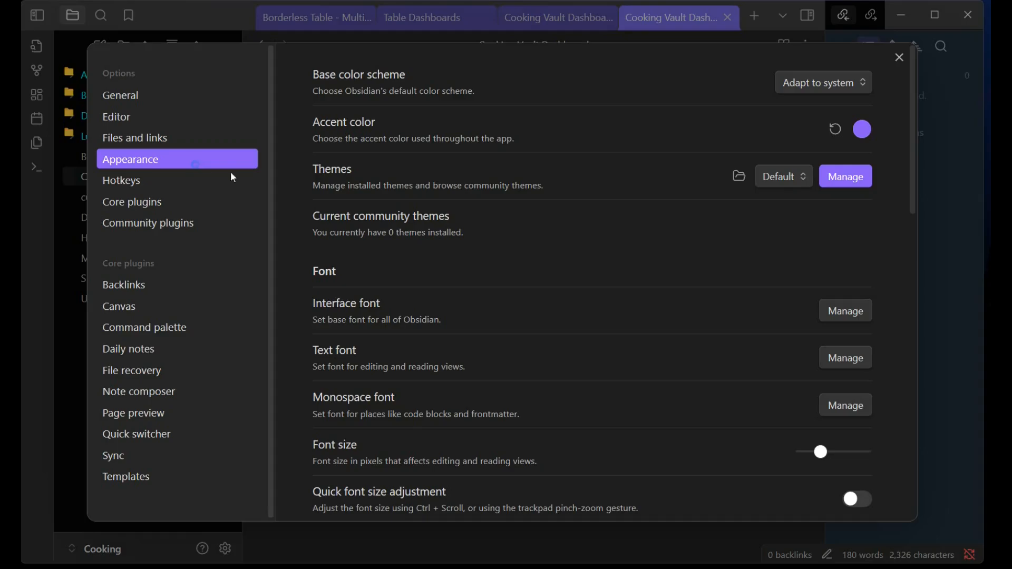
pyautogui.scroll(-1, 584, 219)
pyautogui.scroll(-15, 583, 213)
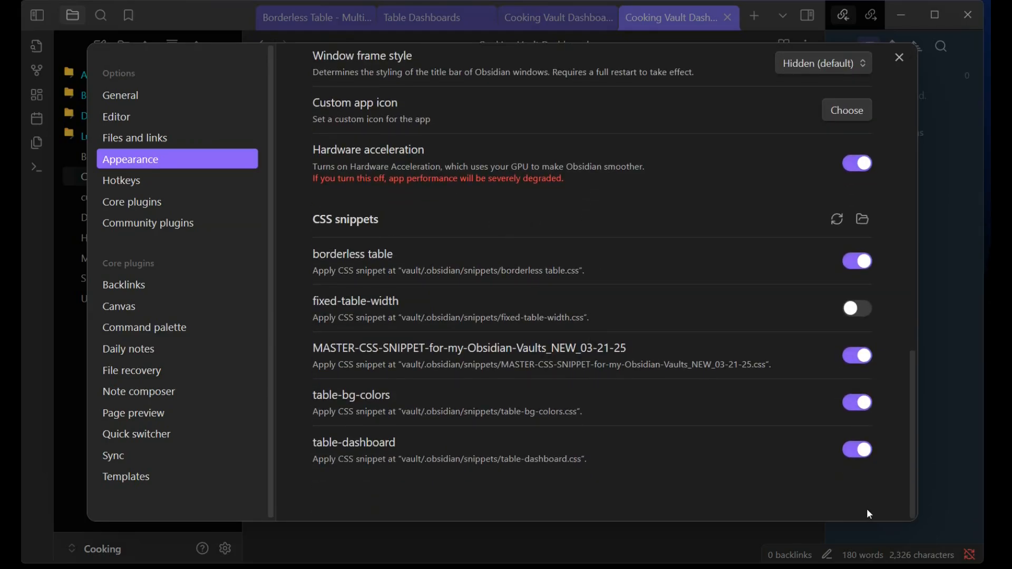
pyautogui.click(852, 452)
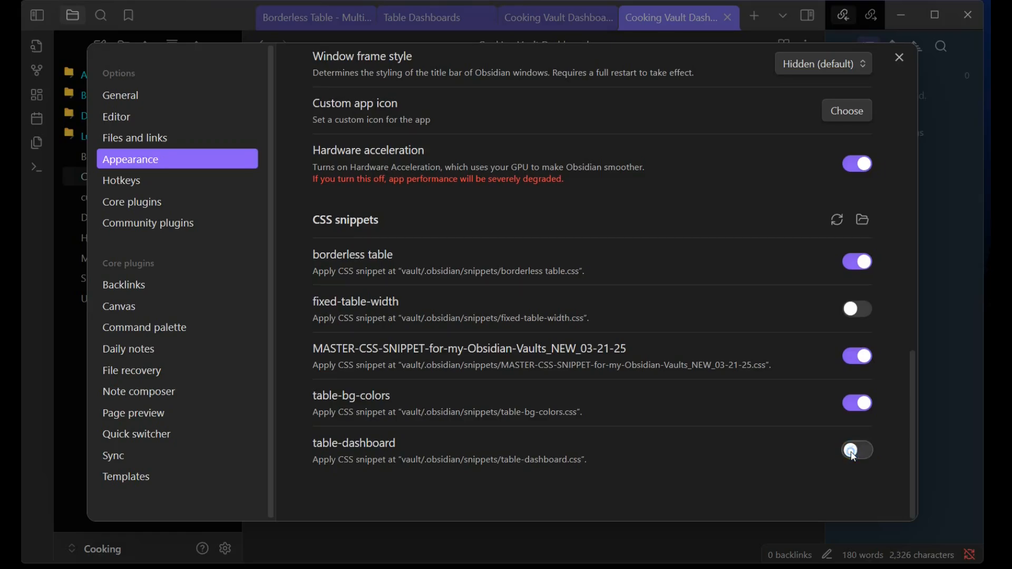
pyautogui.click(898, 58)
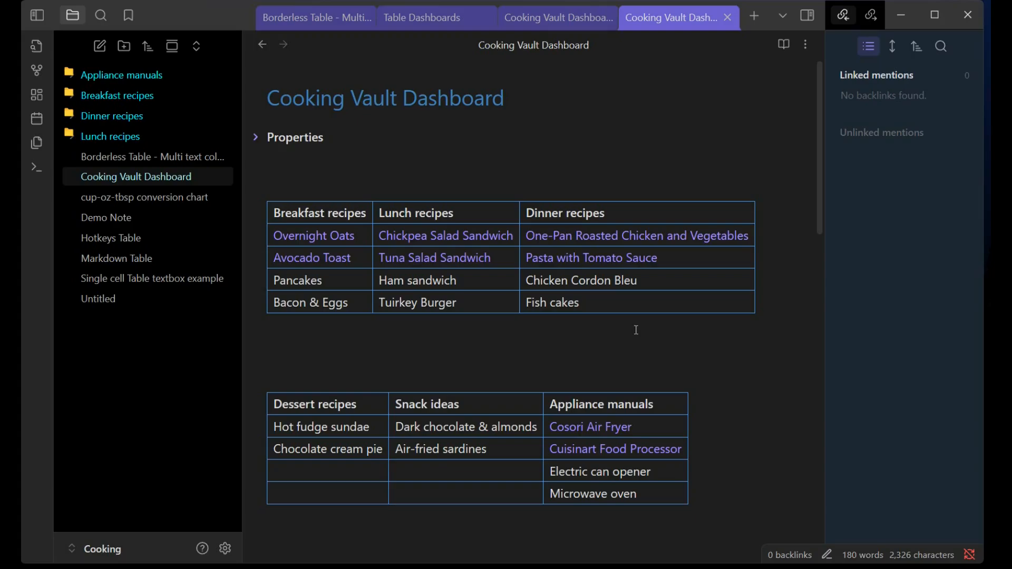
# Step: Enable the table-dashboard CSS snippet in the appearance settings and return to the dashboard note
pyautogui.click(226, 554)
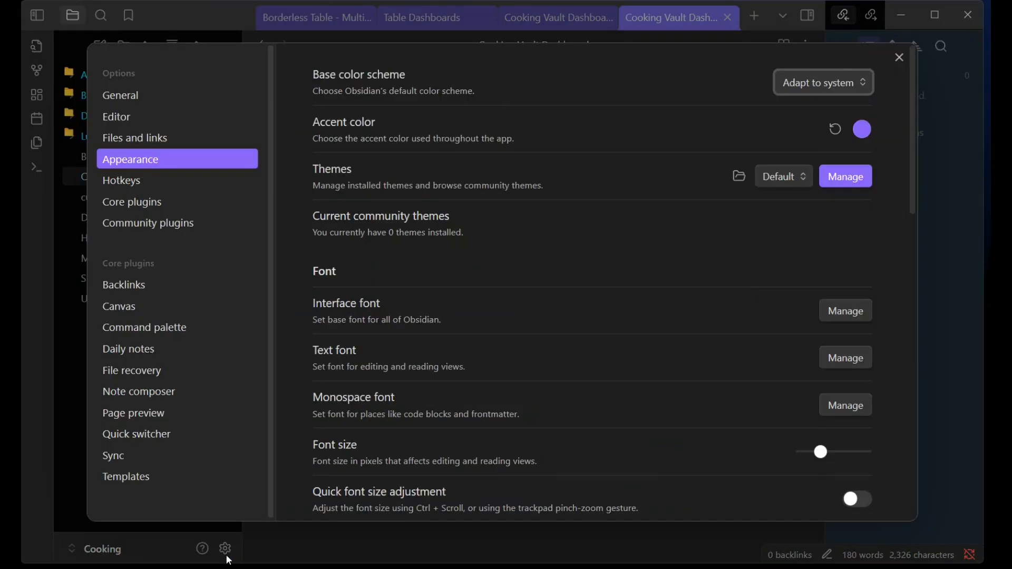
pyautogui.scroll(-20, 570, 403)
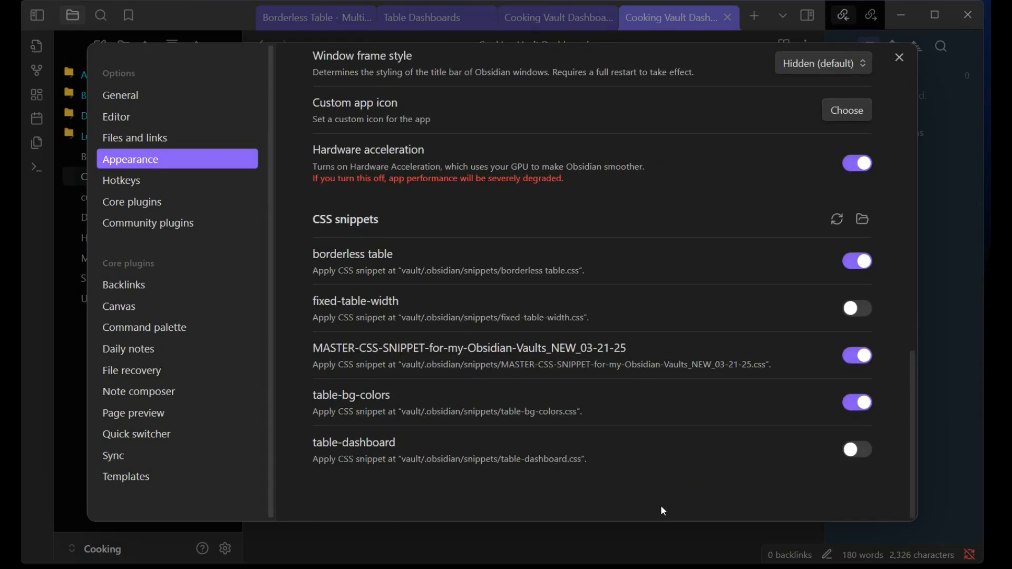
pyautogui.click(858, 449)
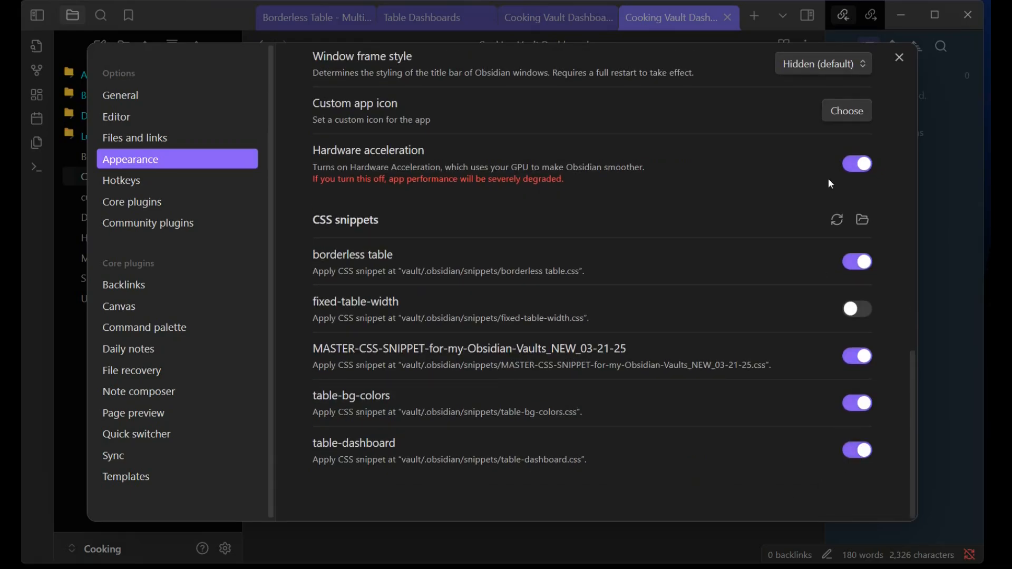
pyautogui.click(899, 57)
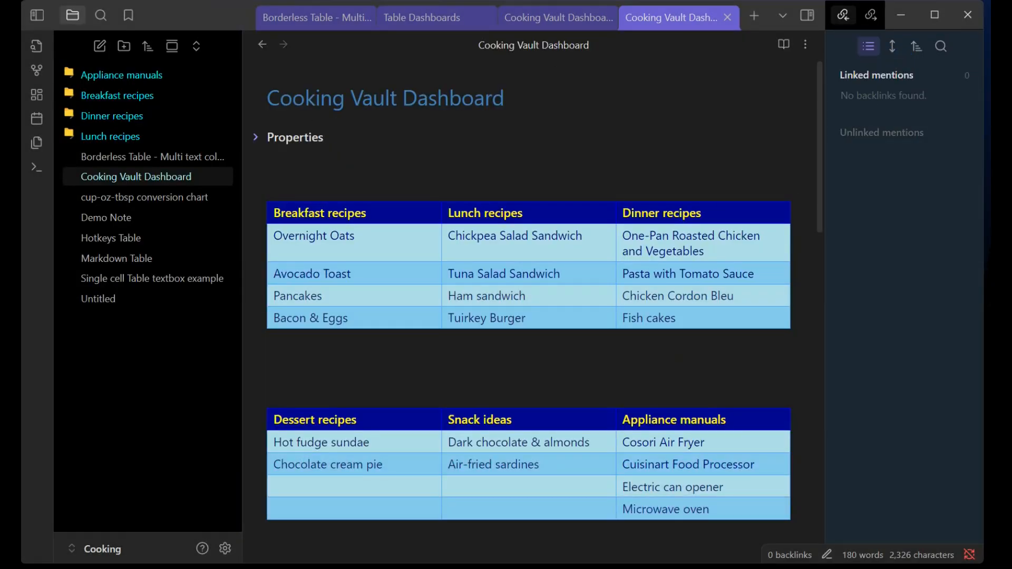
# Step: Review the list of CSS snippets in the appearance settings, and close the settings
pyautogui.click(225, 549)
pyautogui.scroll(-8, 597, 430)
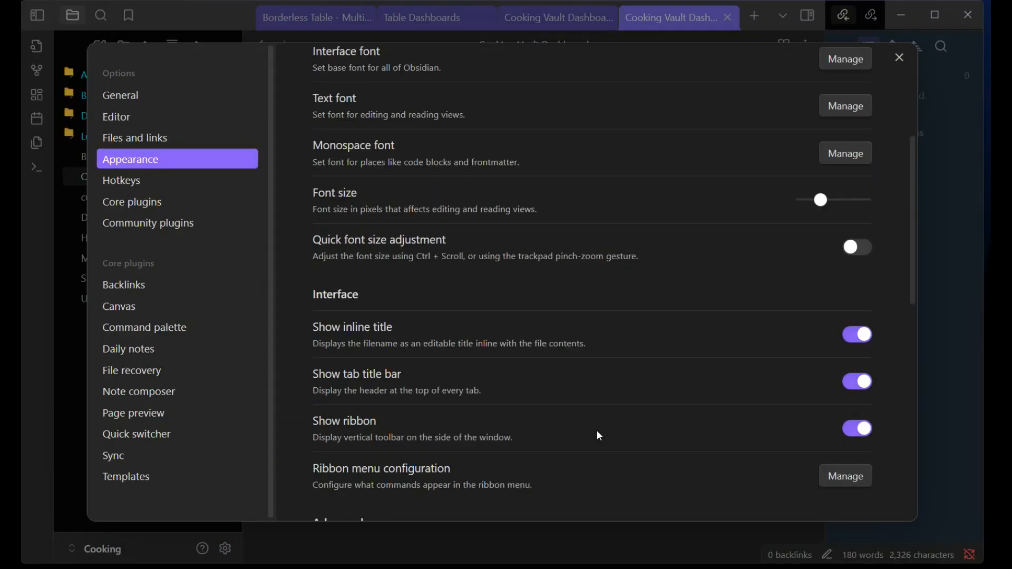
pyautogui.scroll(-6, 599, 435)
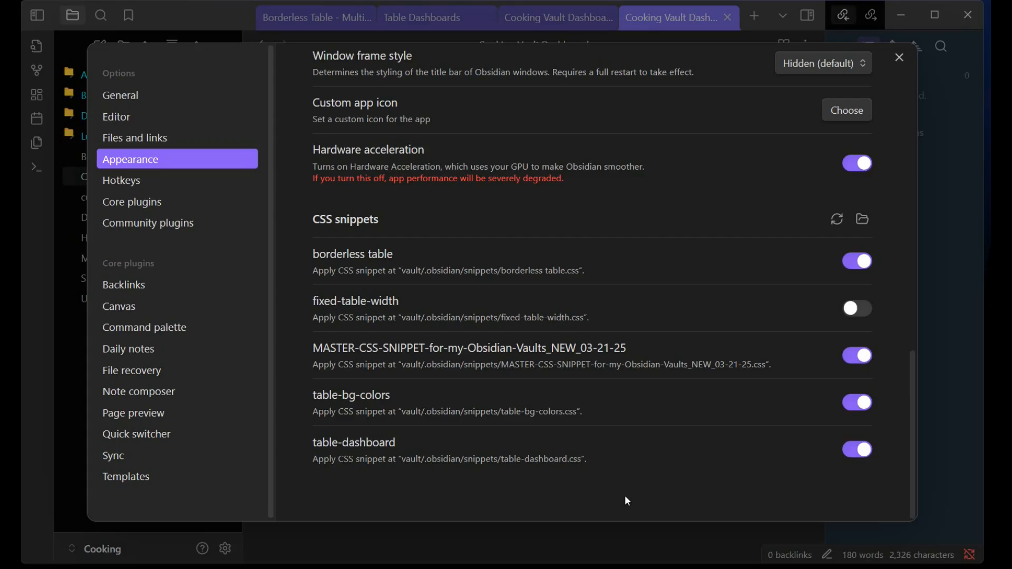
pyautogui.click(899, 58)
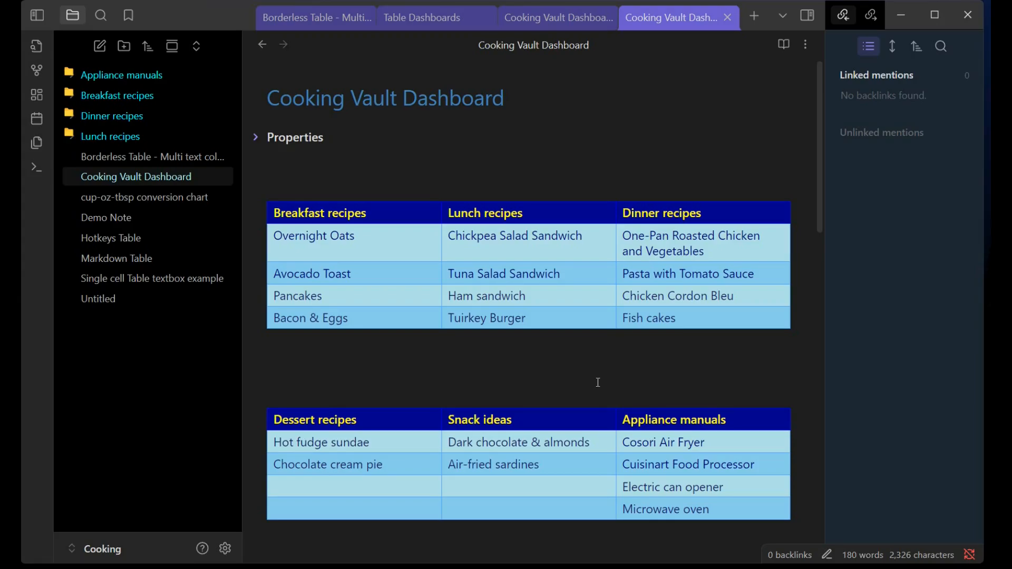
# Step: Expand the Cooking Vault Dashboard properties, and set the cssclasses property of Demo Note to table-dashboard
pyautogui.click(256, 137)
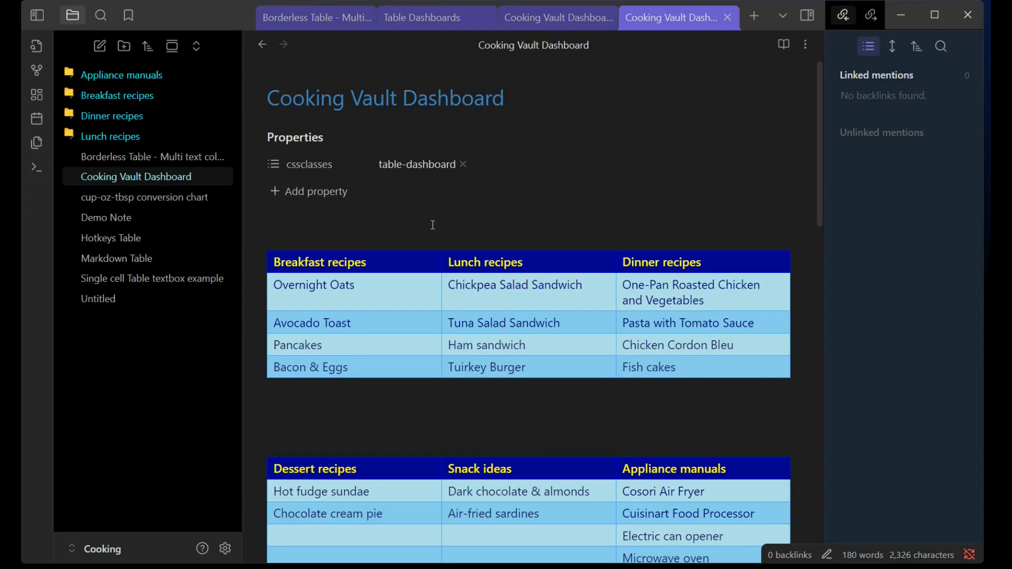
pyautogui.click(122, 216)
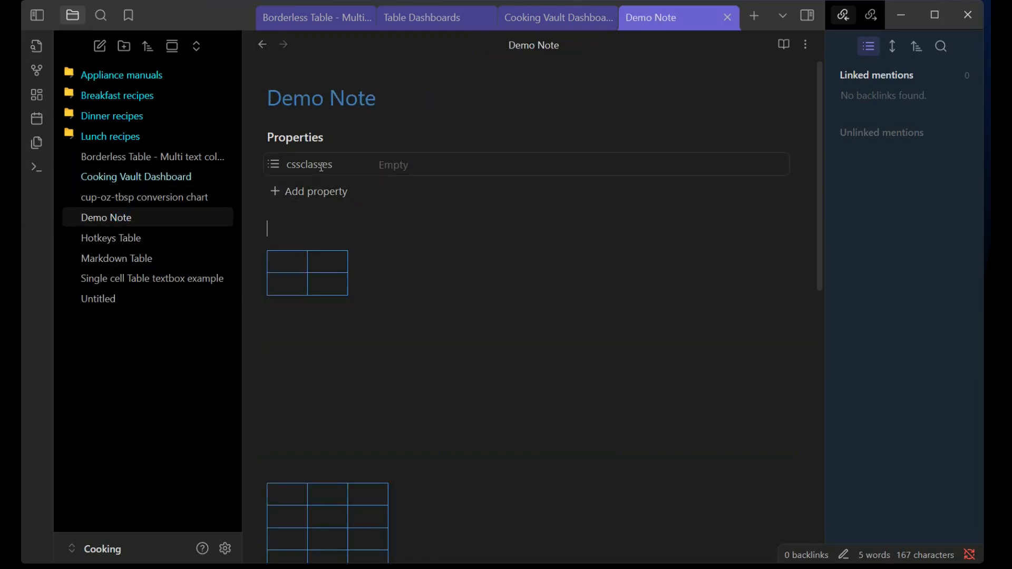
pyautogui.click(398, 170)
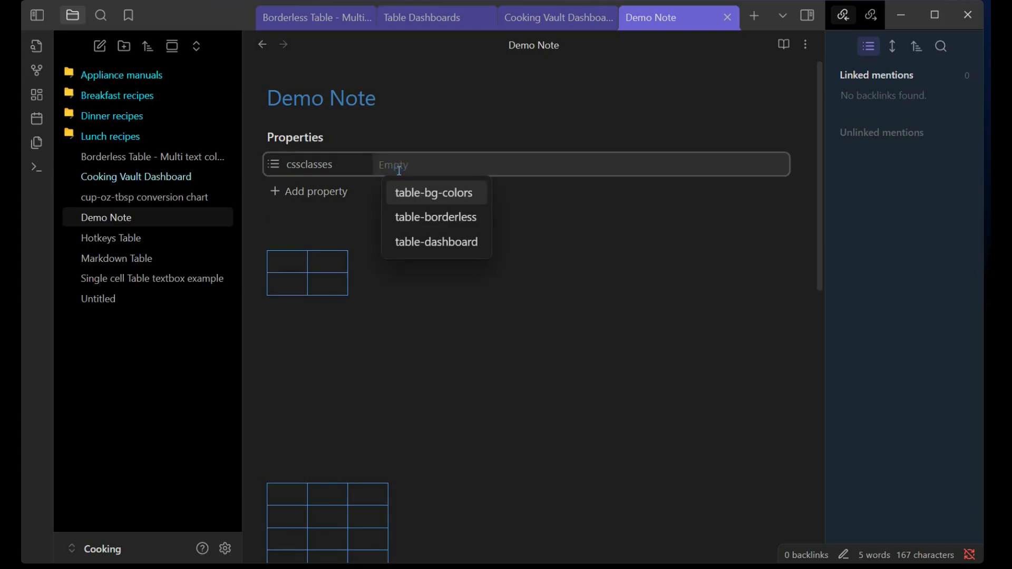
pyautogui.click(419, 244)
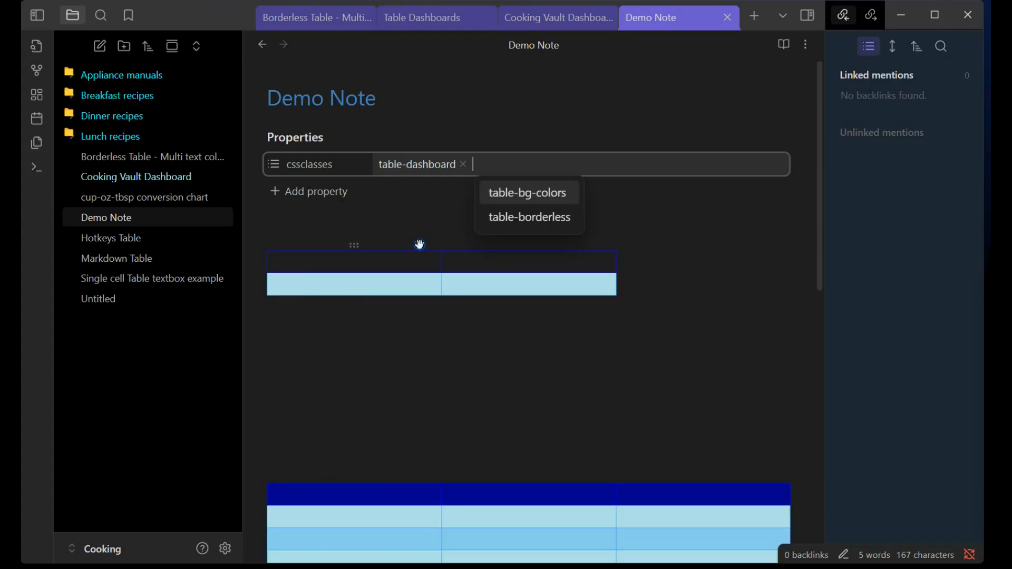
# Step: Look over the restyled tables in Demo Note, remove table-dashboard from its cssclasses, and reopen Cooking Vault Dashboard
pyautogui.scroll(-3, 415, 453)
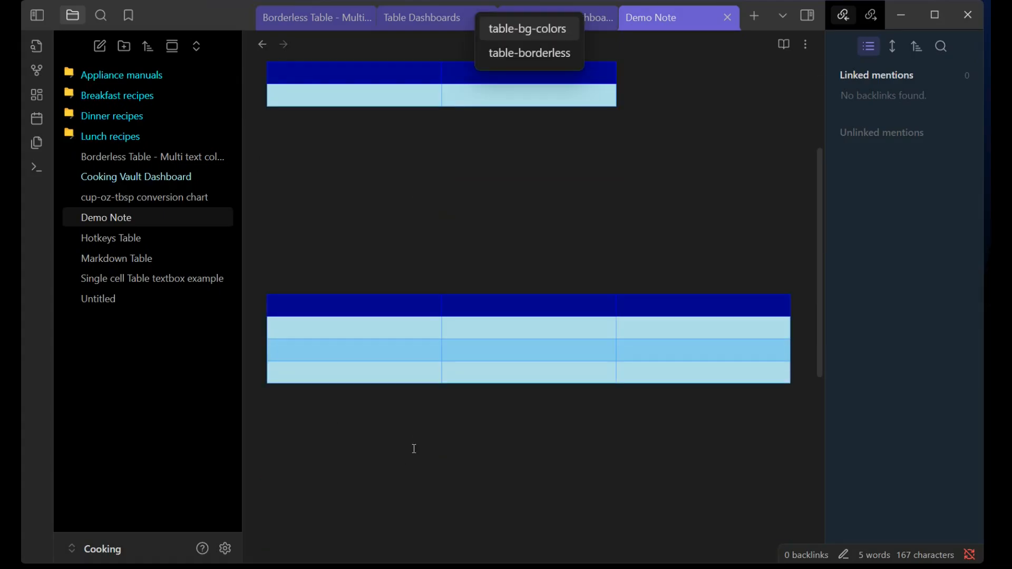
pyautogui.scroll(4, 414, 449)
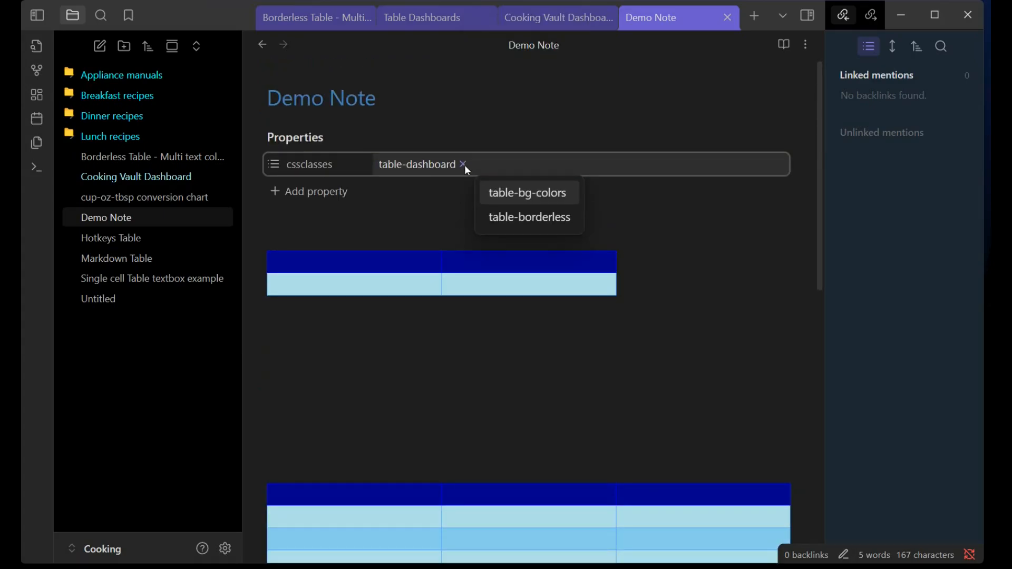
pyautogui.click(464, 164)
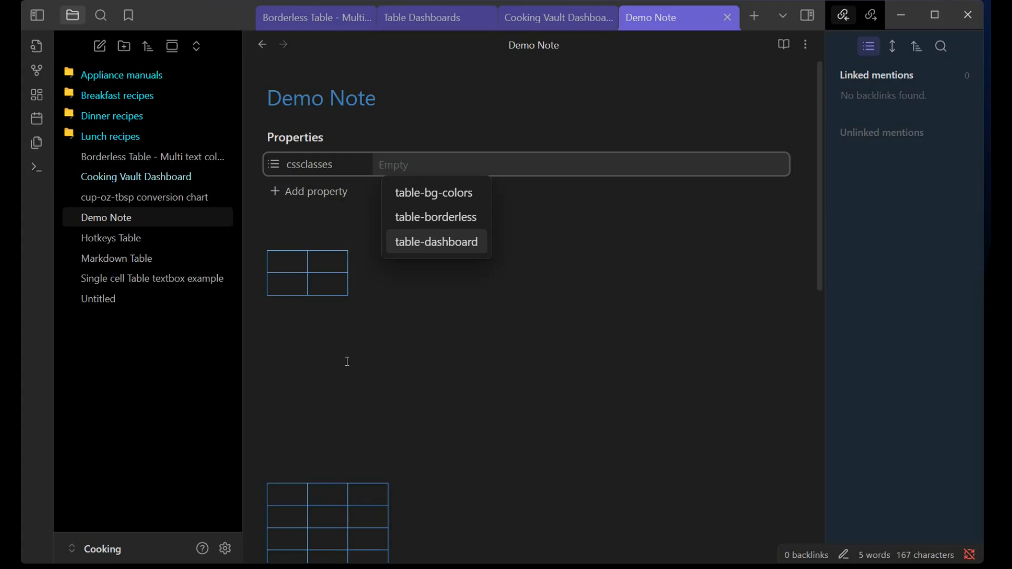
pyautogui.click(186, 179)
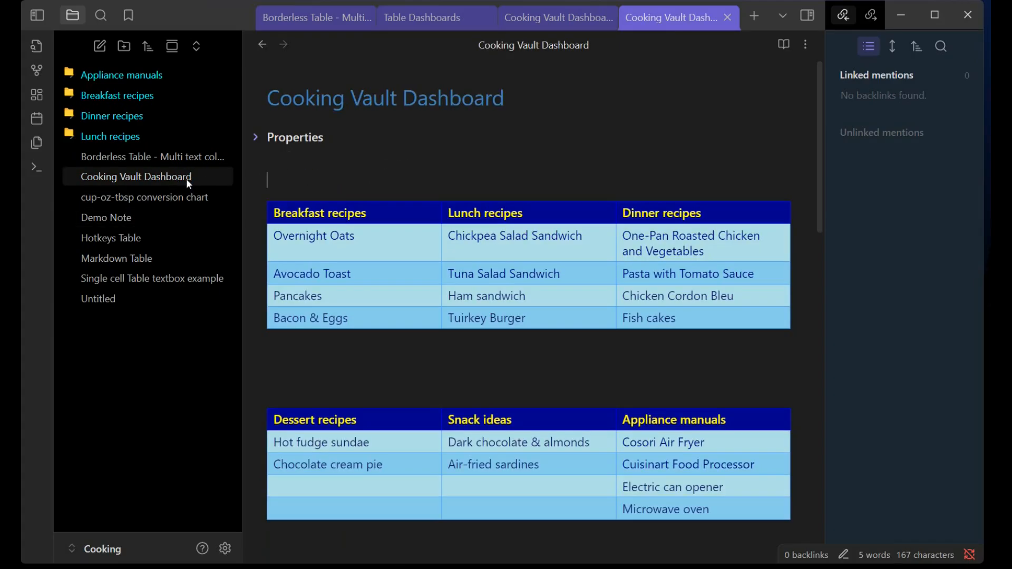